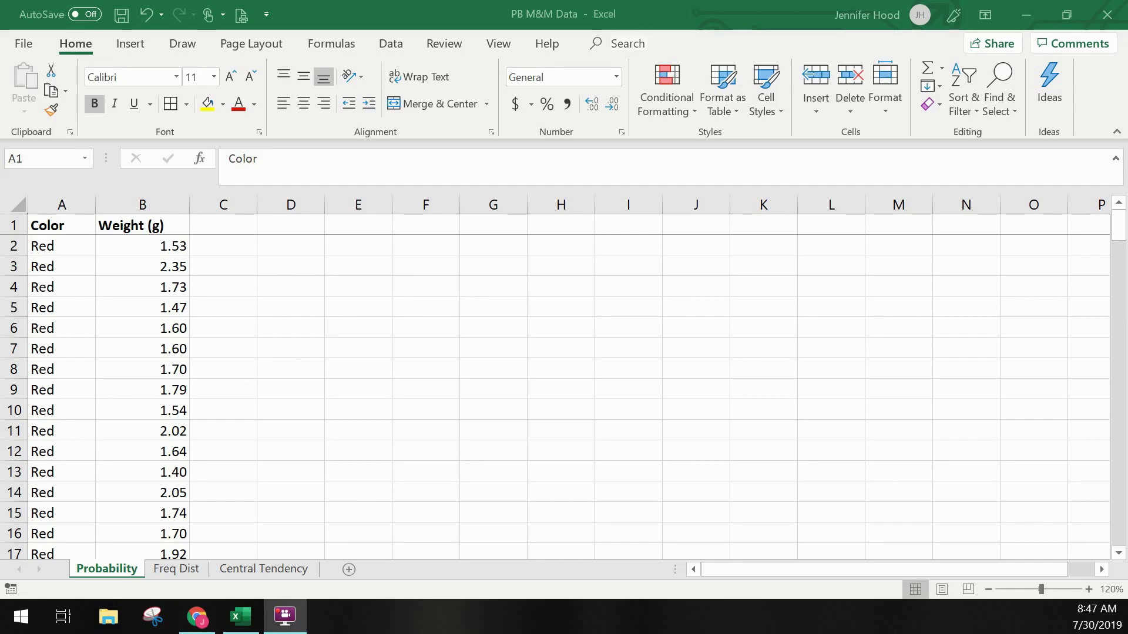
Enter the headers Color, Frequency and Probability in D3:F3.
left_click(60, 224)
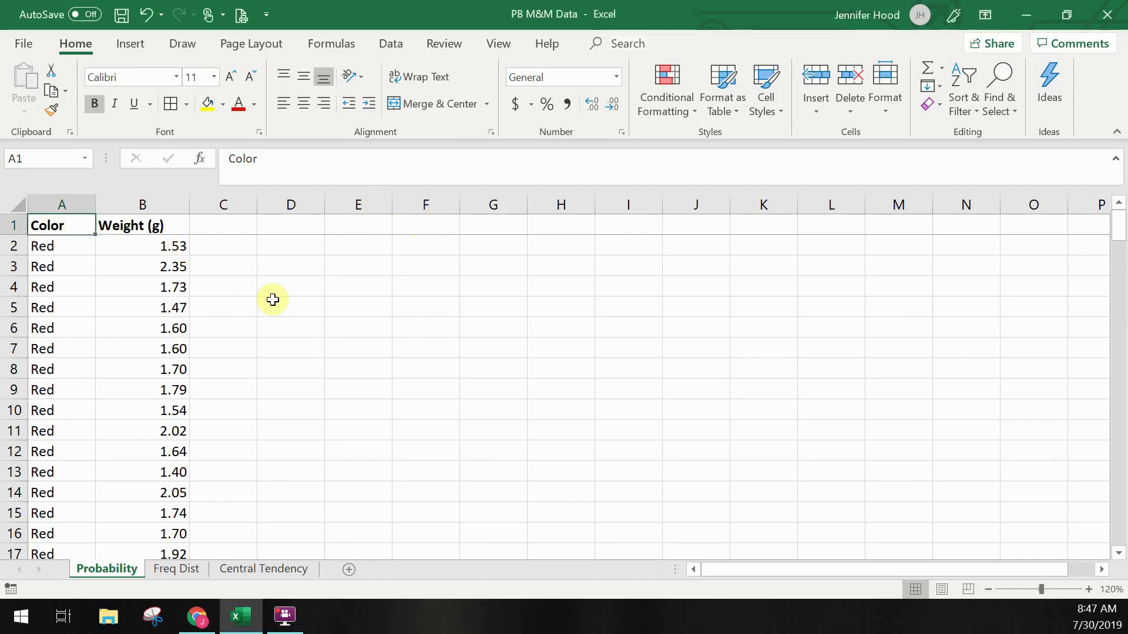
scroll(277, 302, "down", 15)
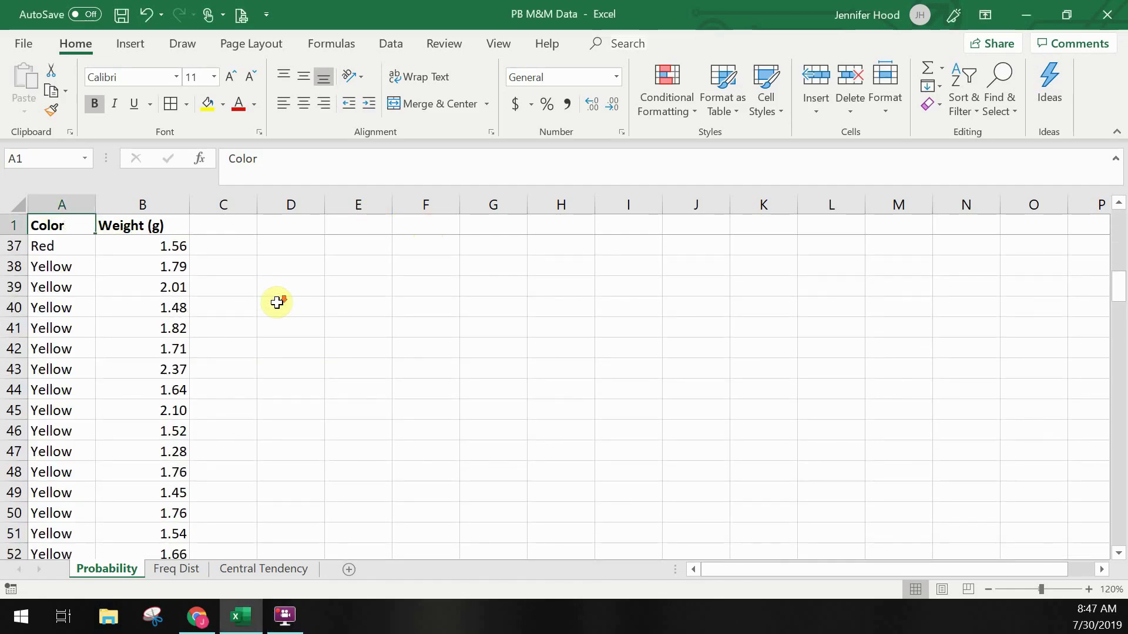
scroll(277, 302, "down", 20)
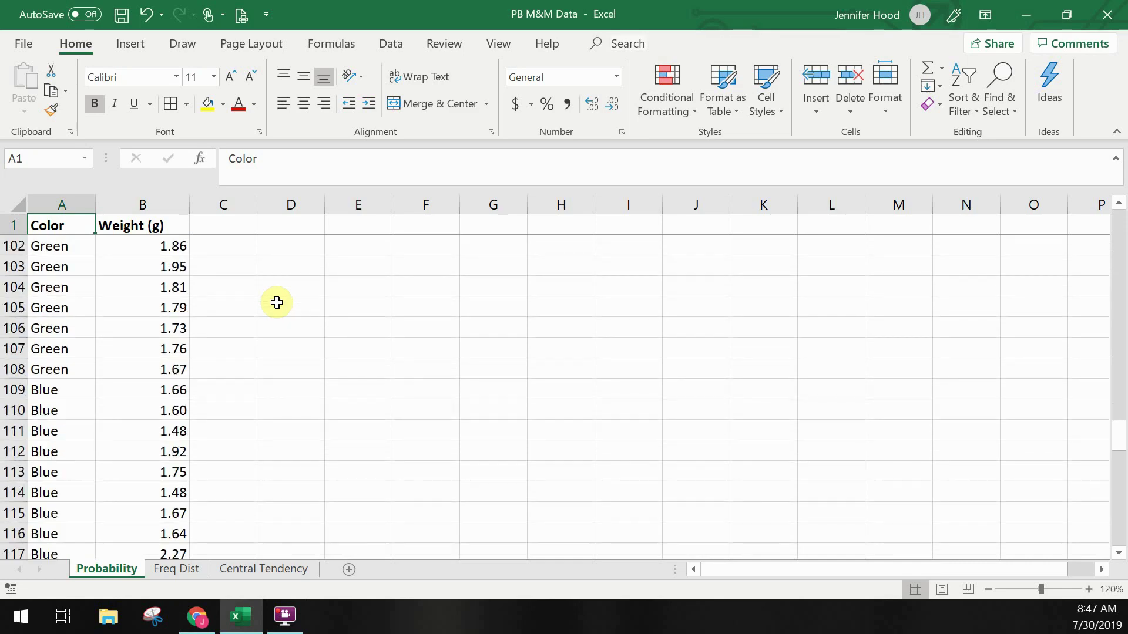
scroll(277, 302, "down", 12)
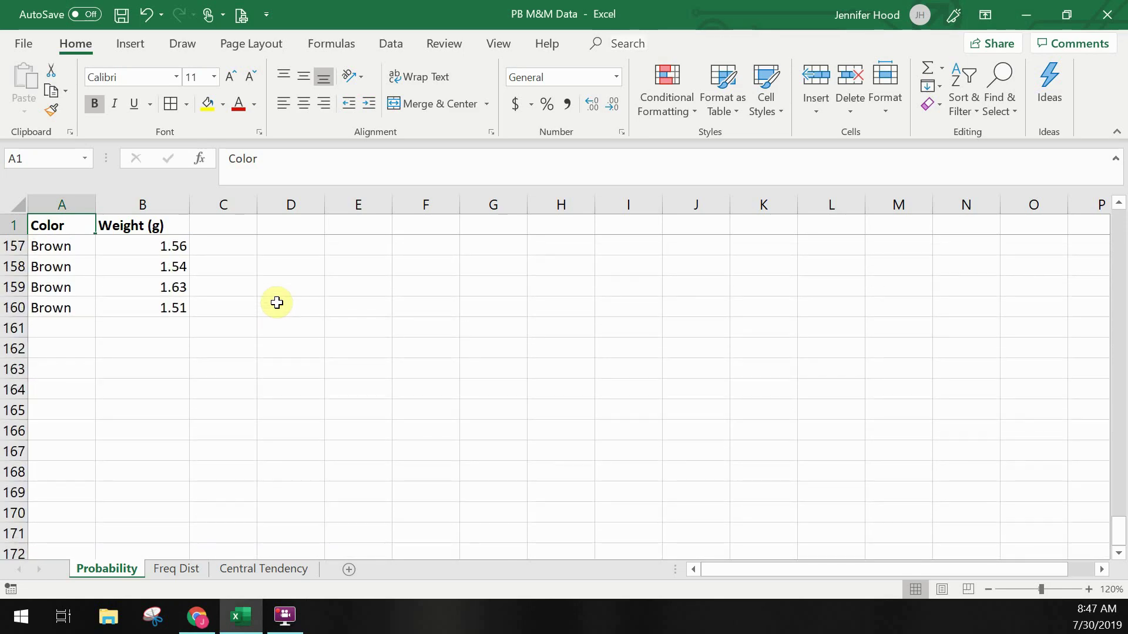
left_click(254, 230)
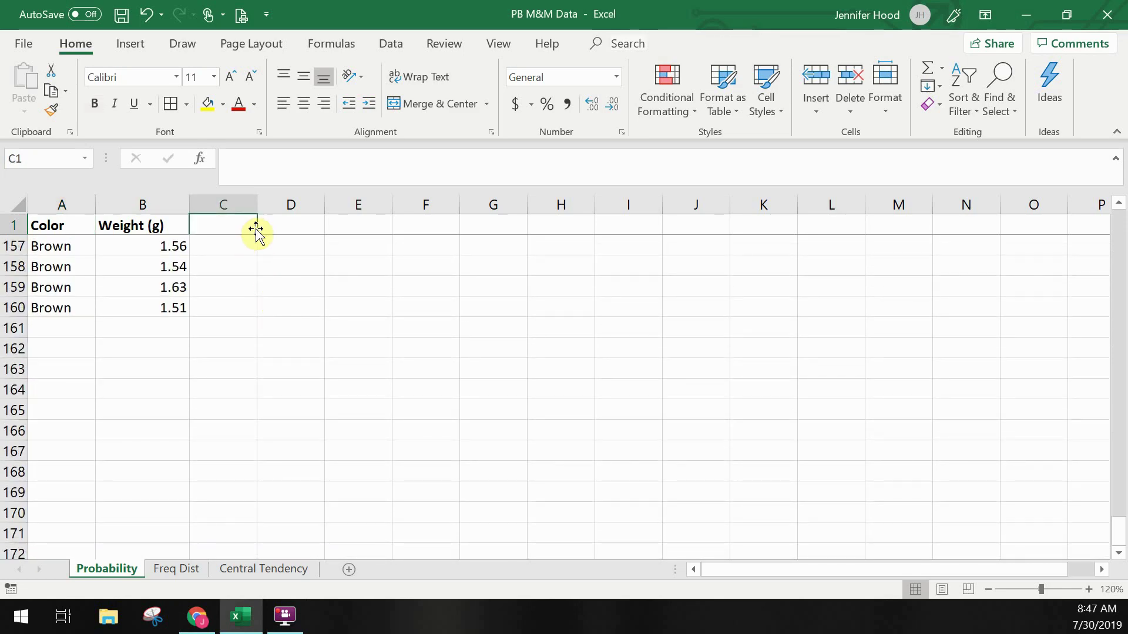
key("Down")
key("Right")
key("Down")
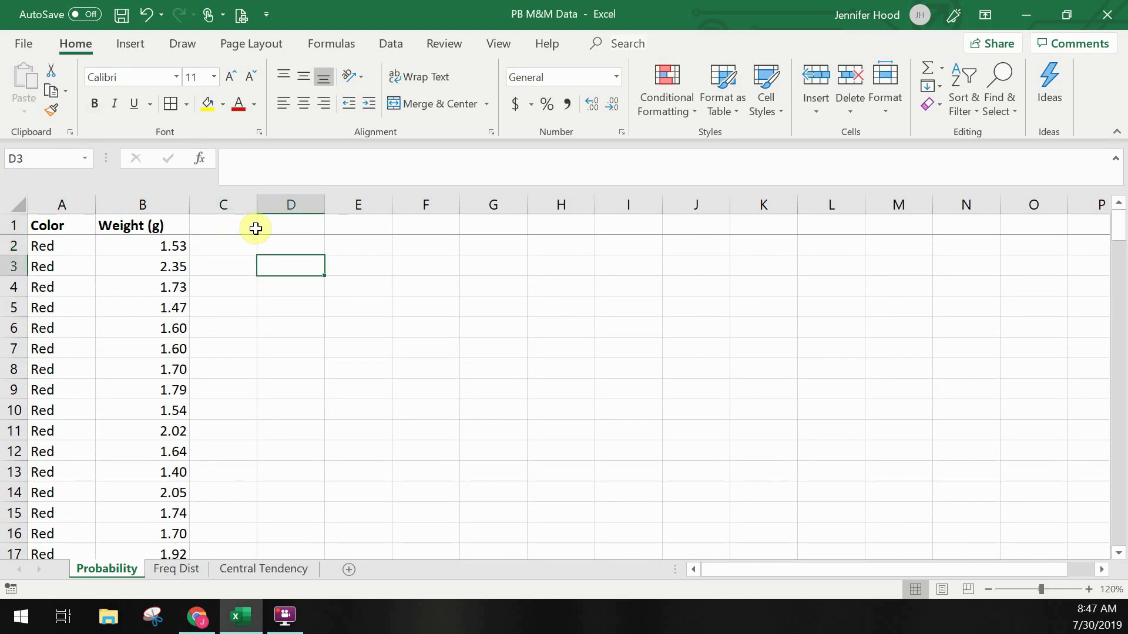
type("Color")
key("Tab")
type("F")
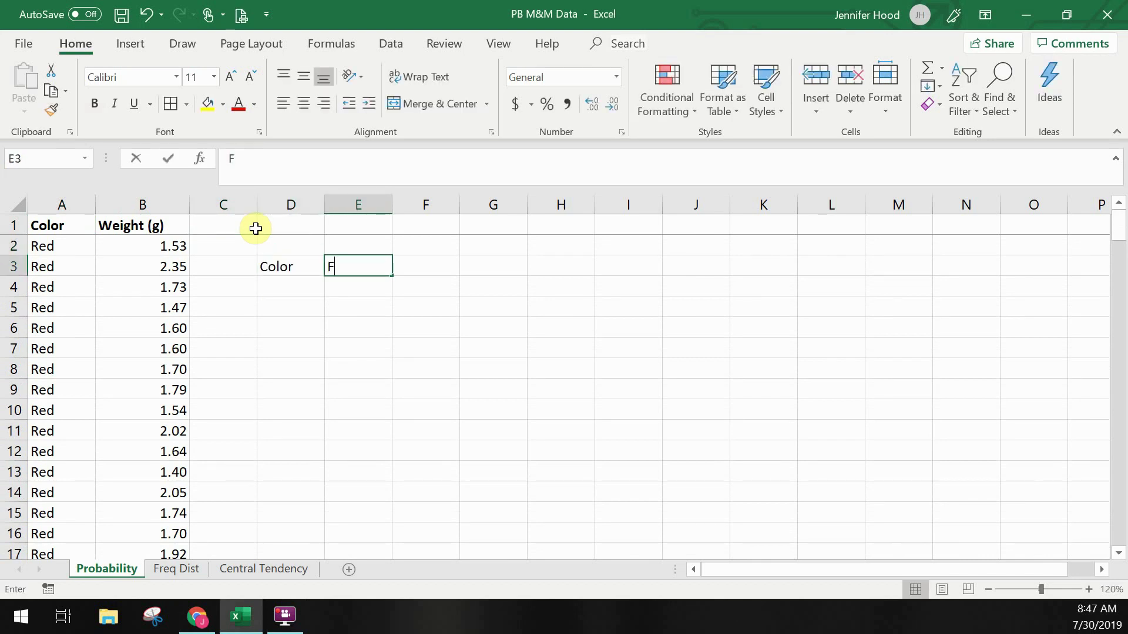
type("requency")
key("Tab")
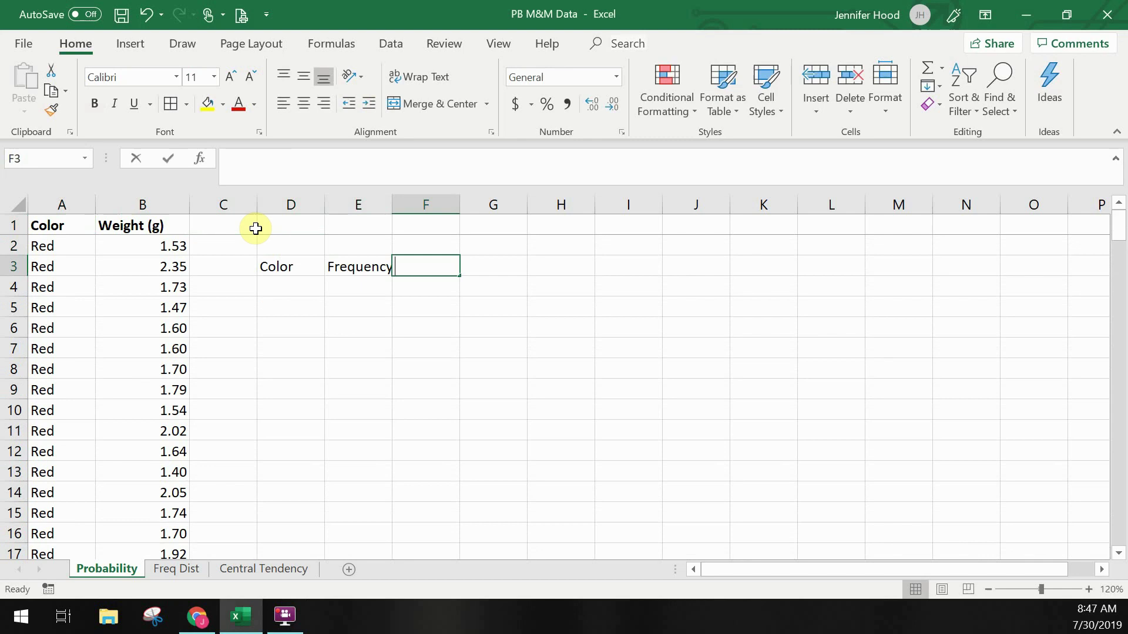
type("Probability")
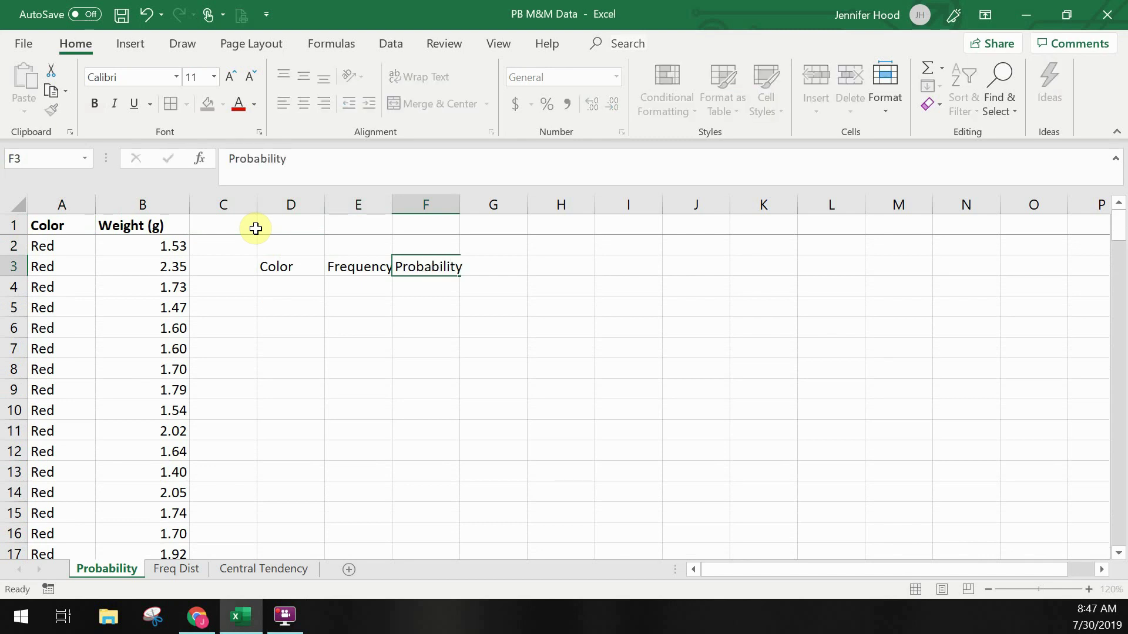
key("Return")
Widen columns D through F and make the three headers bold.
mouse_move(307, 264)
left_mouse_down()
mouse_move(314, 204)
mouse_move(485, 204)
left_mouse_up()
left_click_drag(335, 263, 441, 260)
key("ctrl+b")
List Red, Orange, Yellow, Green, Blue and Brown in D4:D9.
left_click(330, 284)
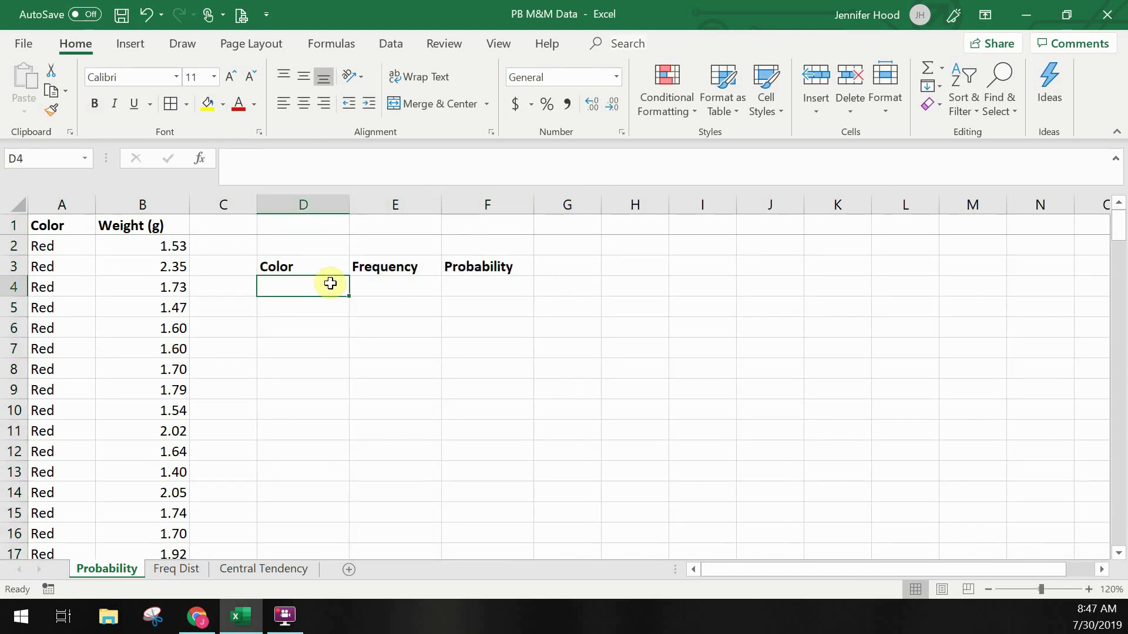
type("Red")
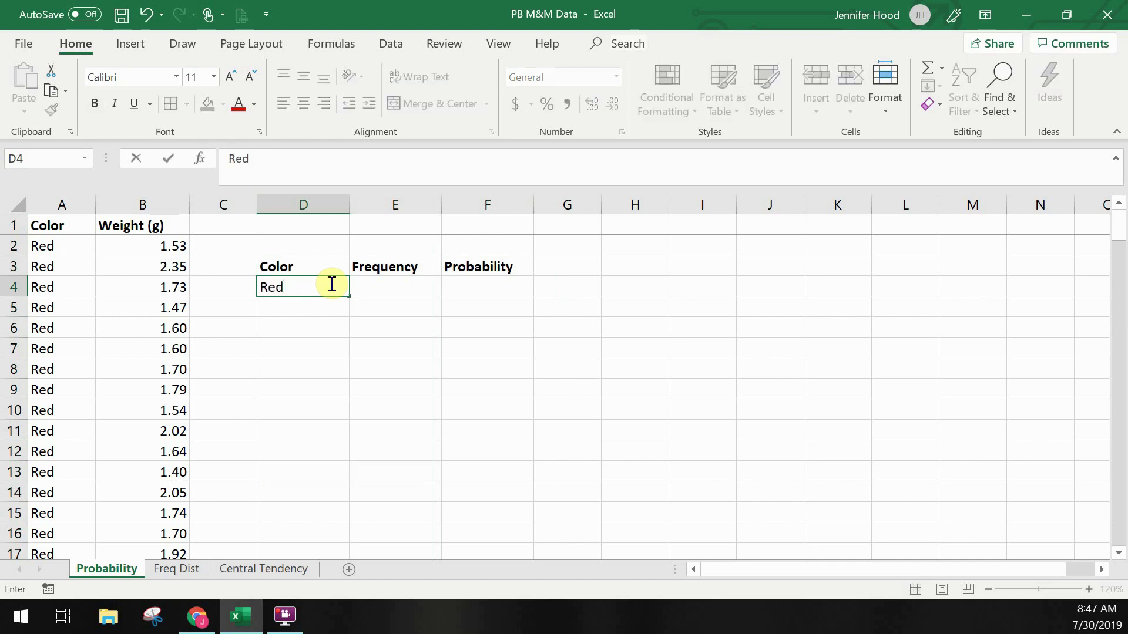
key("Return")
type("Orange")
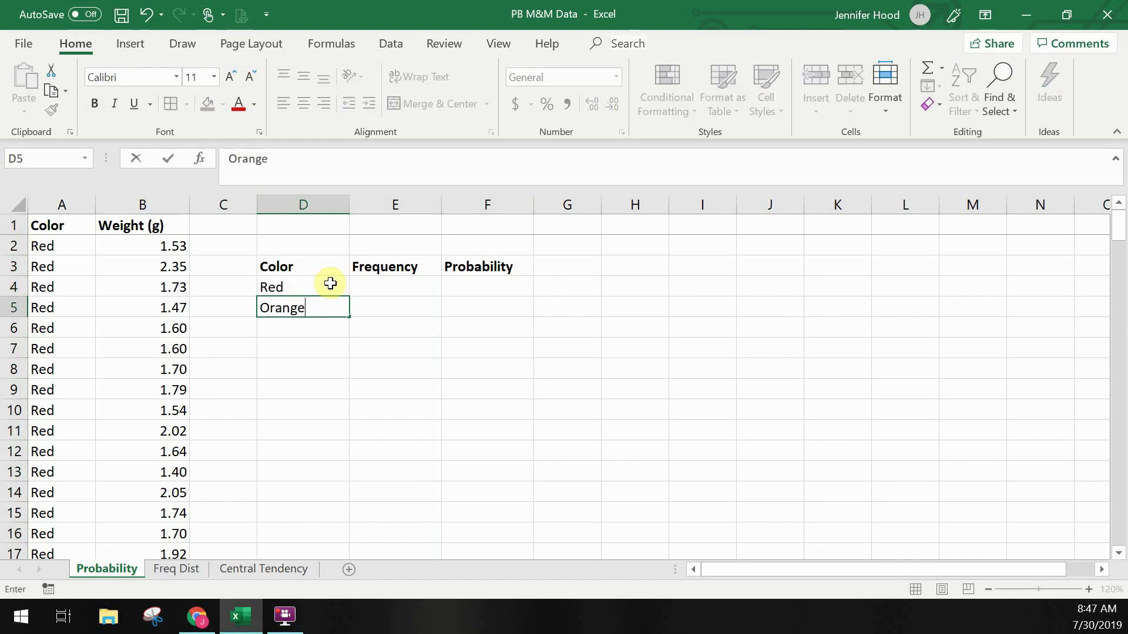
key("Return")
type("Yellow")
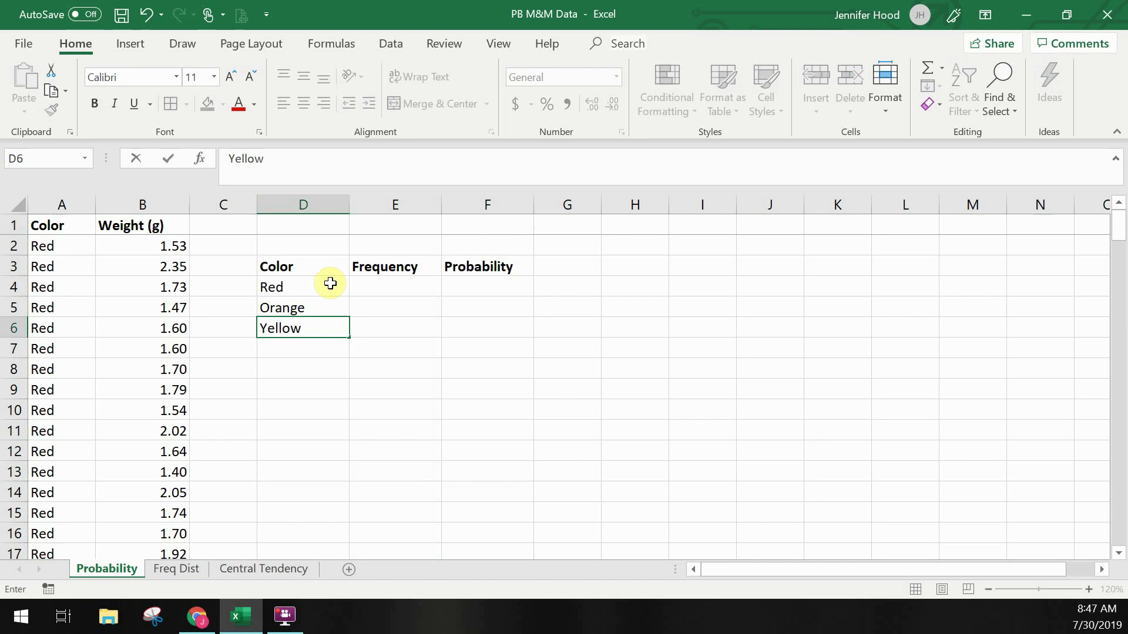
key("Return")
type("Green")
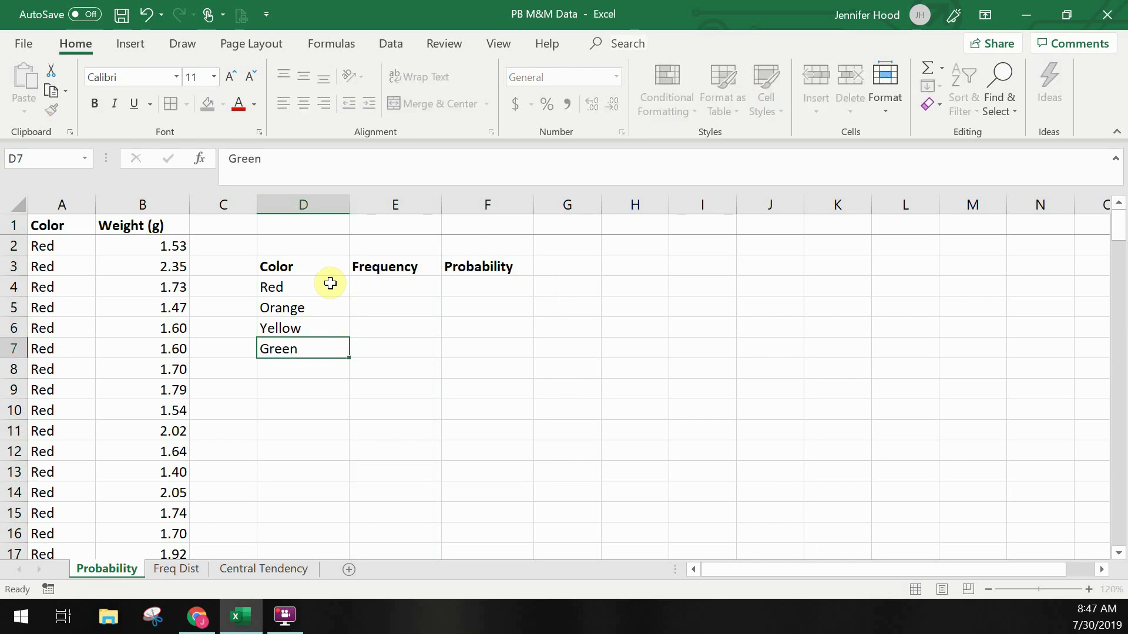
key("Return")
type("Blue")
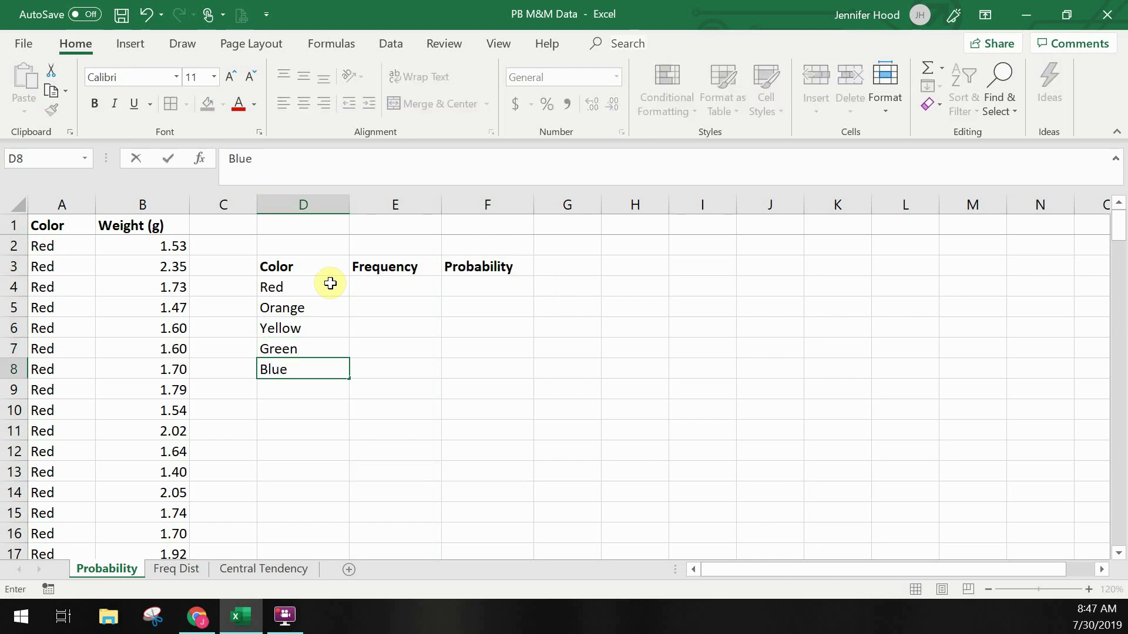
key("Return")
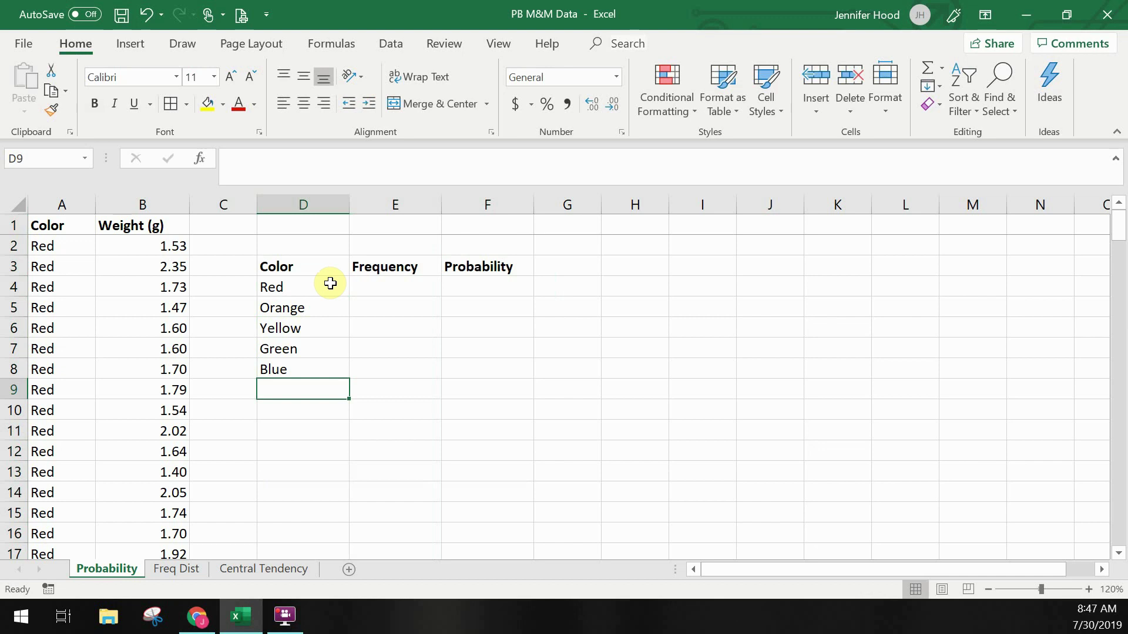
type("Brown")
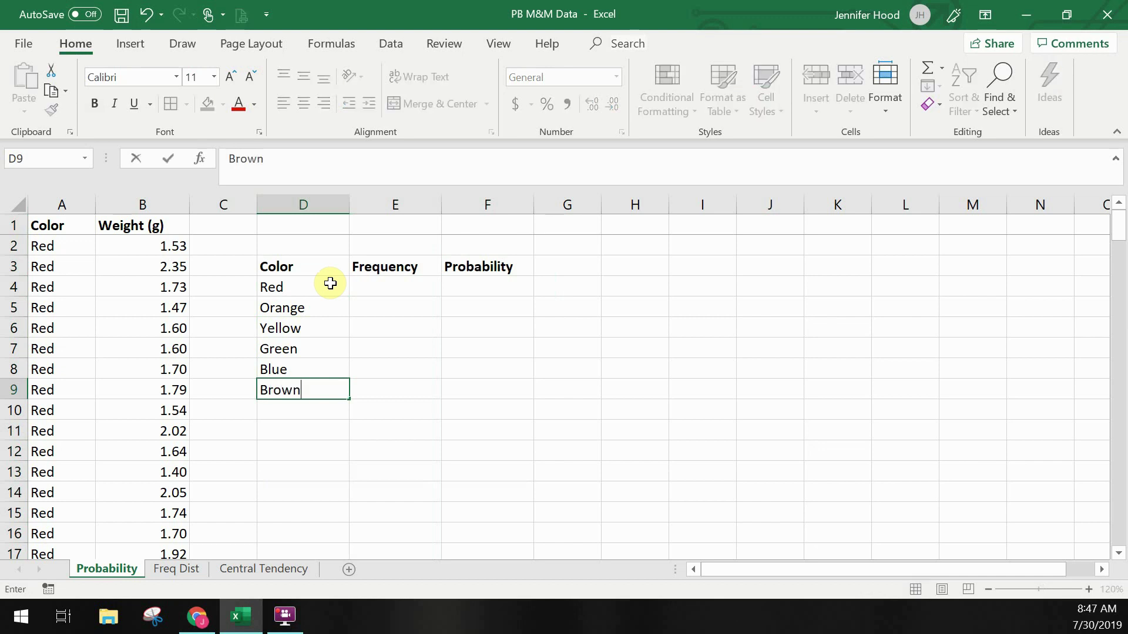
Enter =COUNTIF(A:A,D4) in E4 to count the Red candies.
left_click(362, 286)
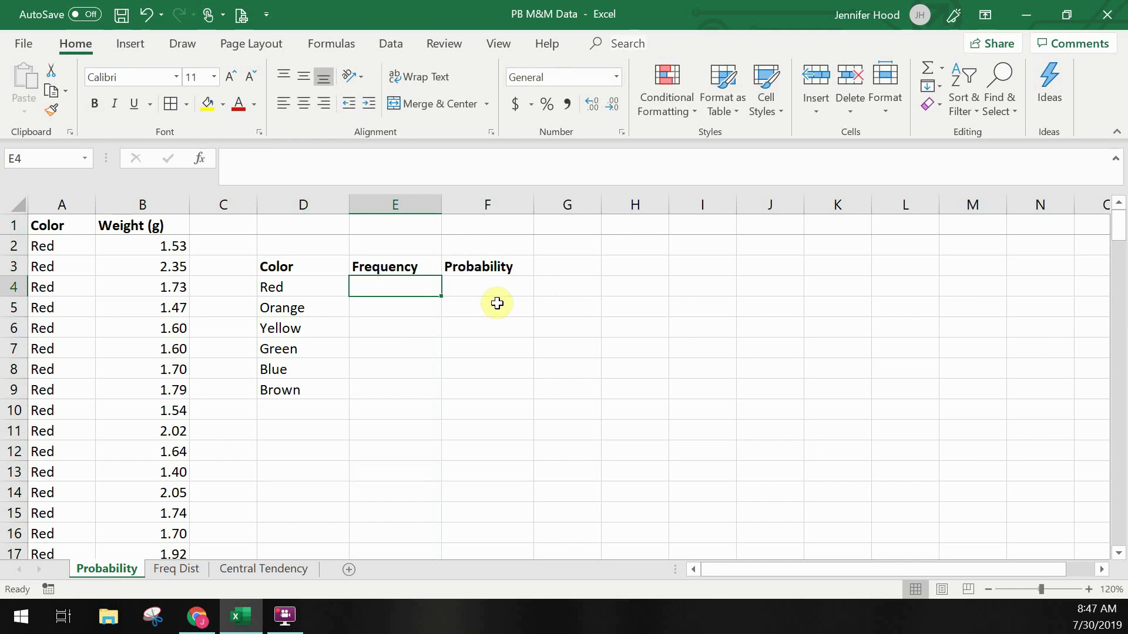
type("=coun")
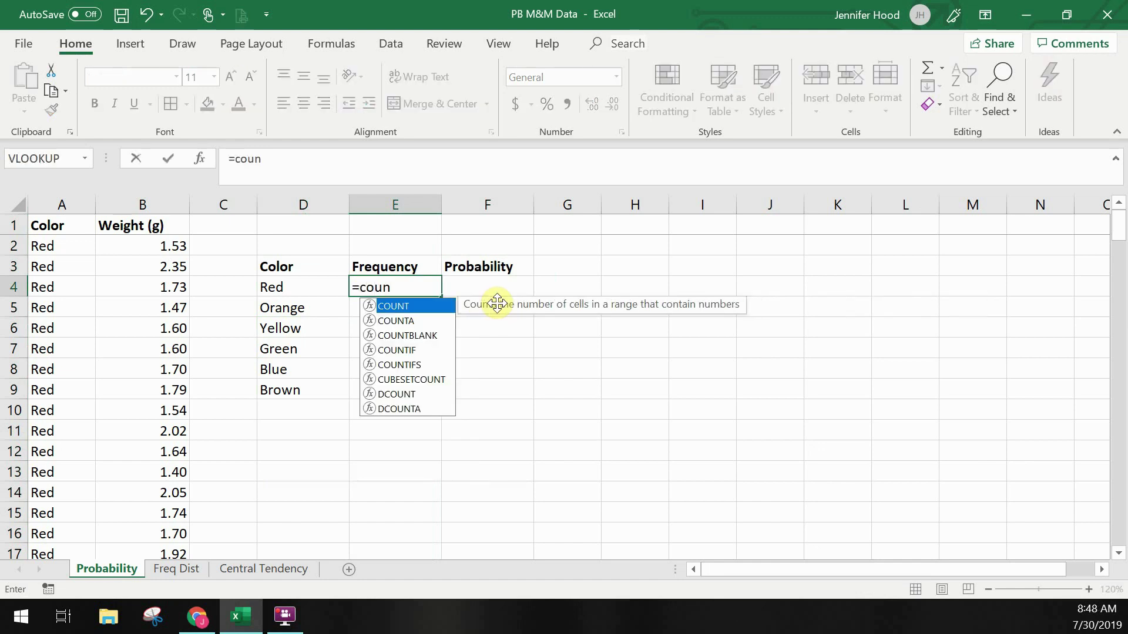
type("tif(")
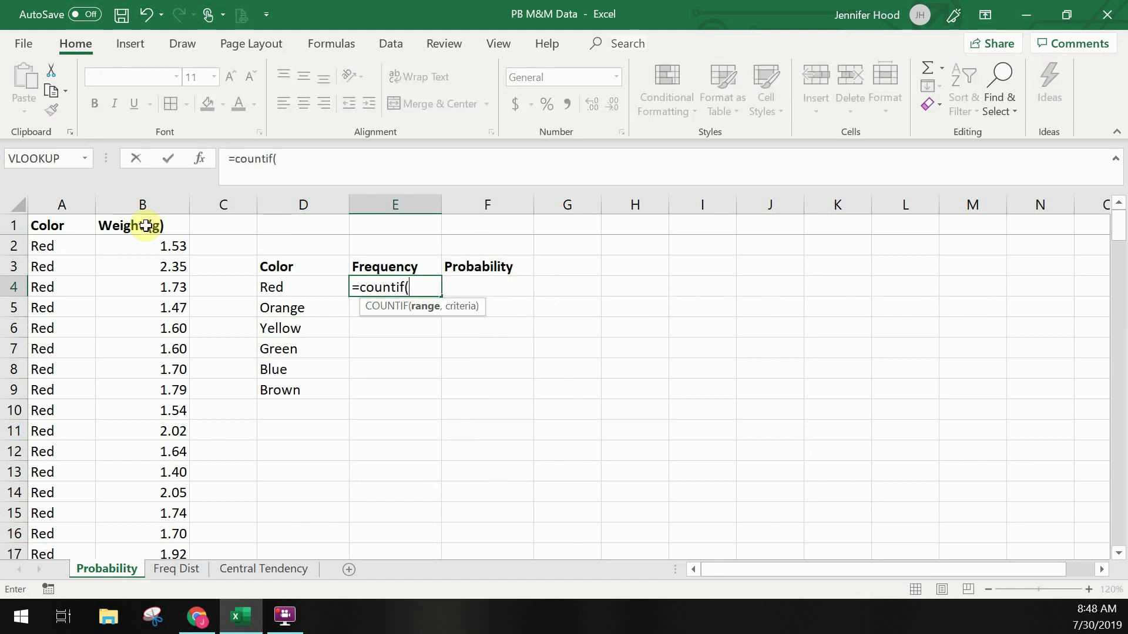
left_click(59, 203)
type(",")
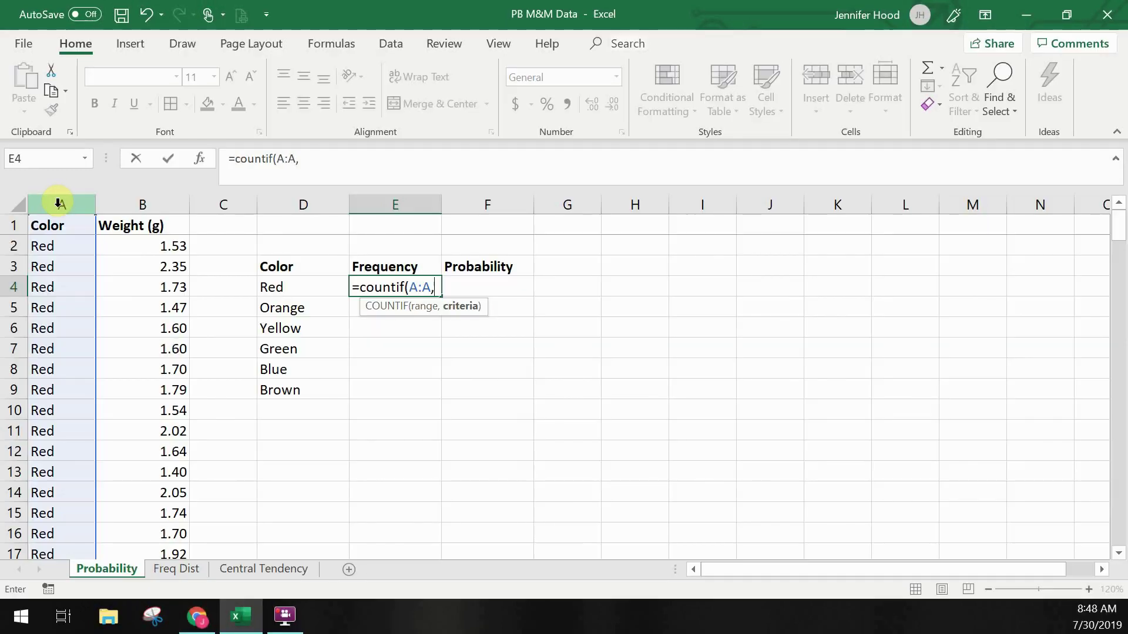
key("Left")
type(")")
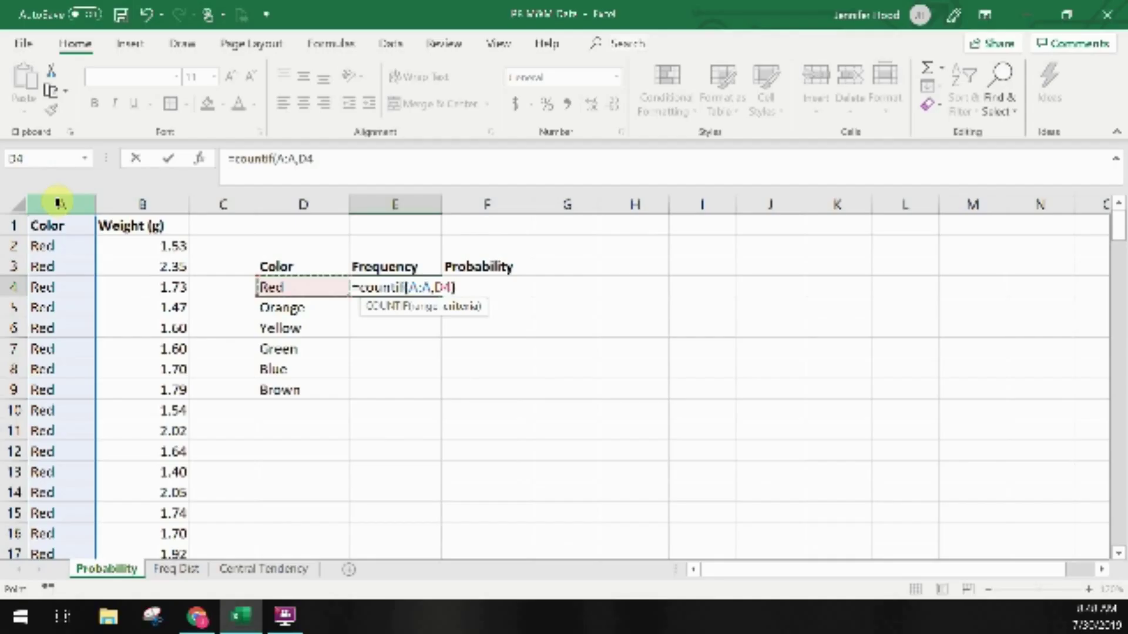
key("Return")
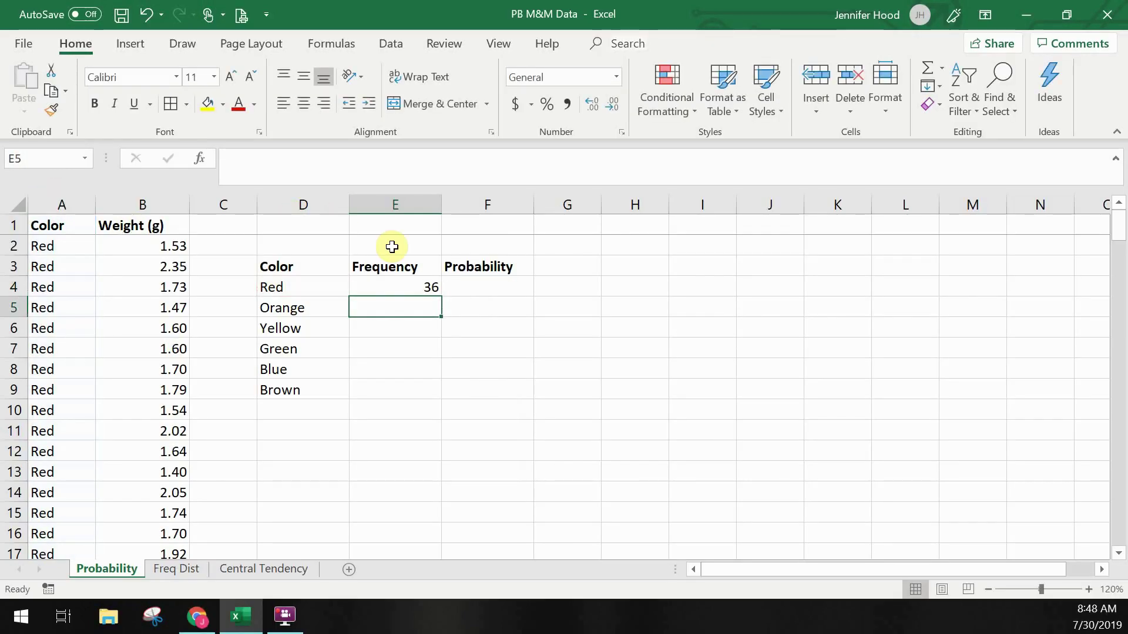
Fill the count formula down to E9, giving 36, 24, 24, 23, 22, 30.
left_click(431, 288)
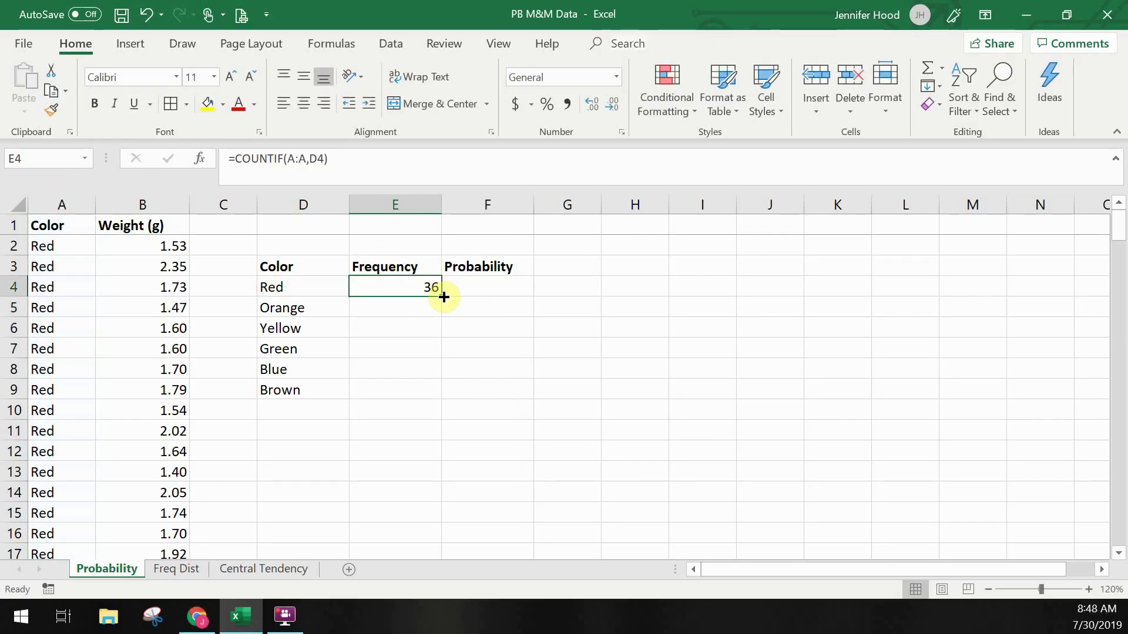
left_click_drag(444, 297, 433, 390)
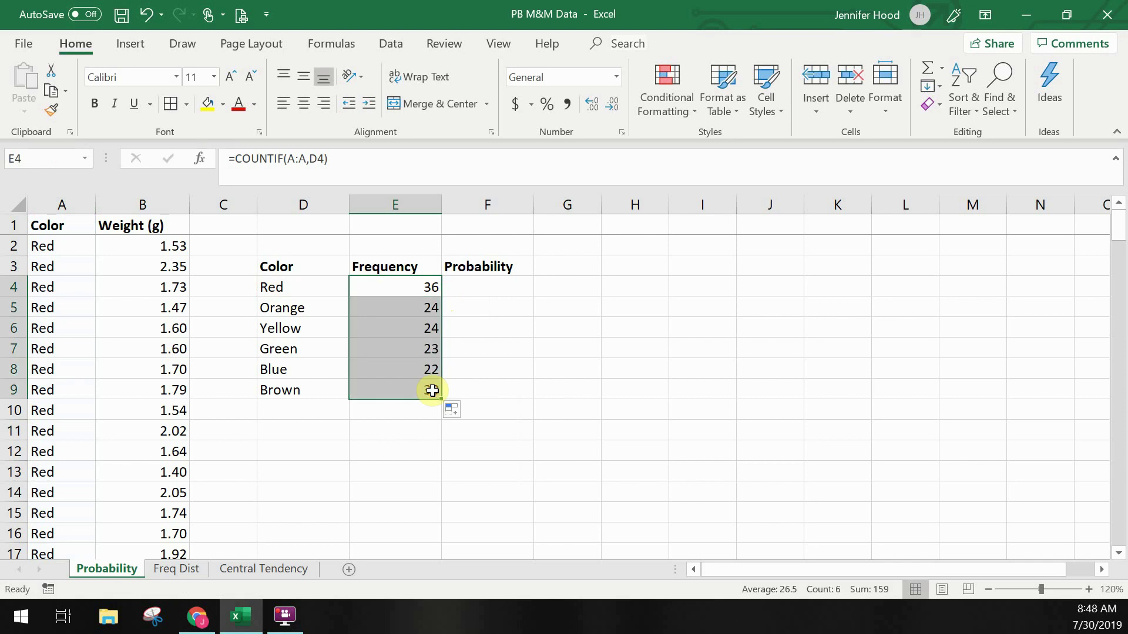
left_click(325, 415)
Label D10 TOTAL and enter =SUM(E4:E9) in E10, giving 159.
type("TOTAL")
key("Tab")
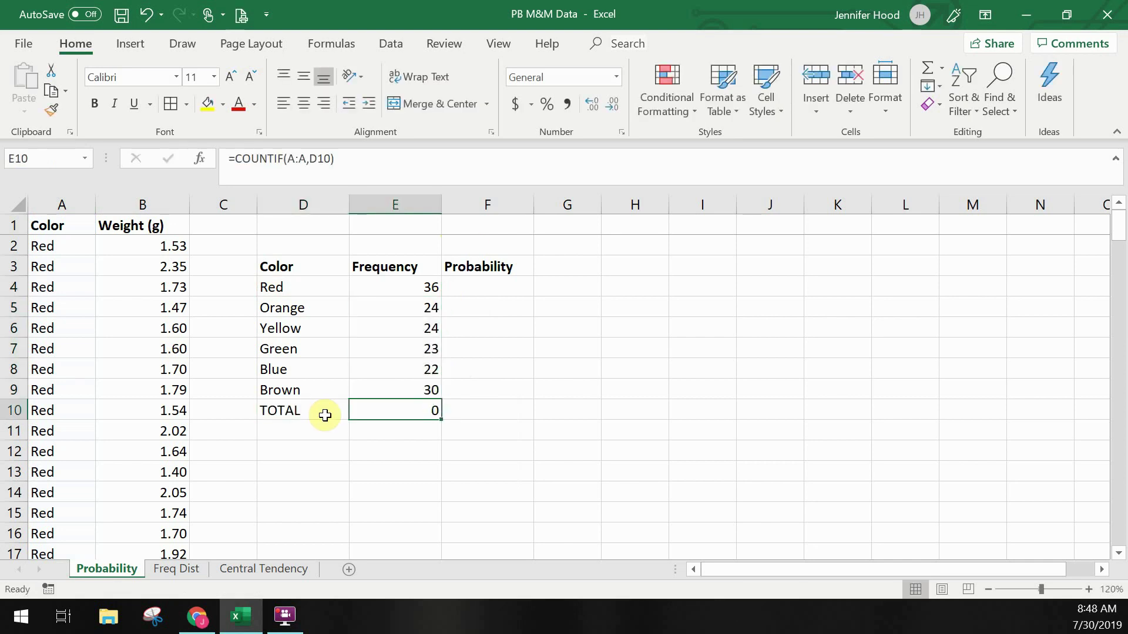
type("=sum(")
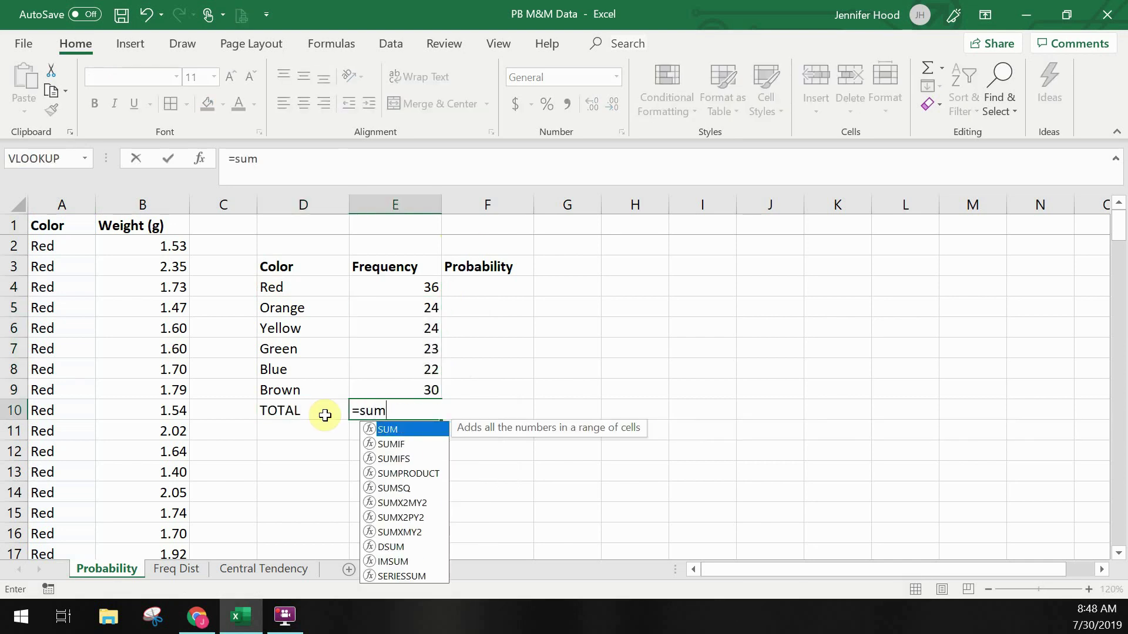
key("Up")
key("shift+Up")
key("shift+Up")
key("shift+Up")
key("shift+Up")
key("shift+Up")
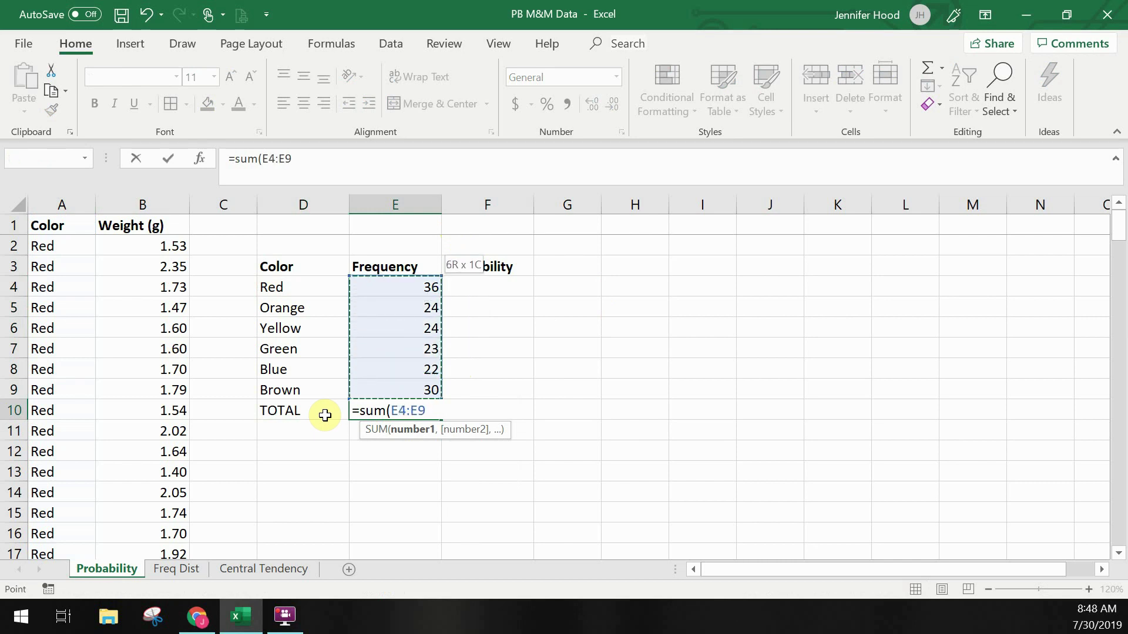
key("Return")
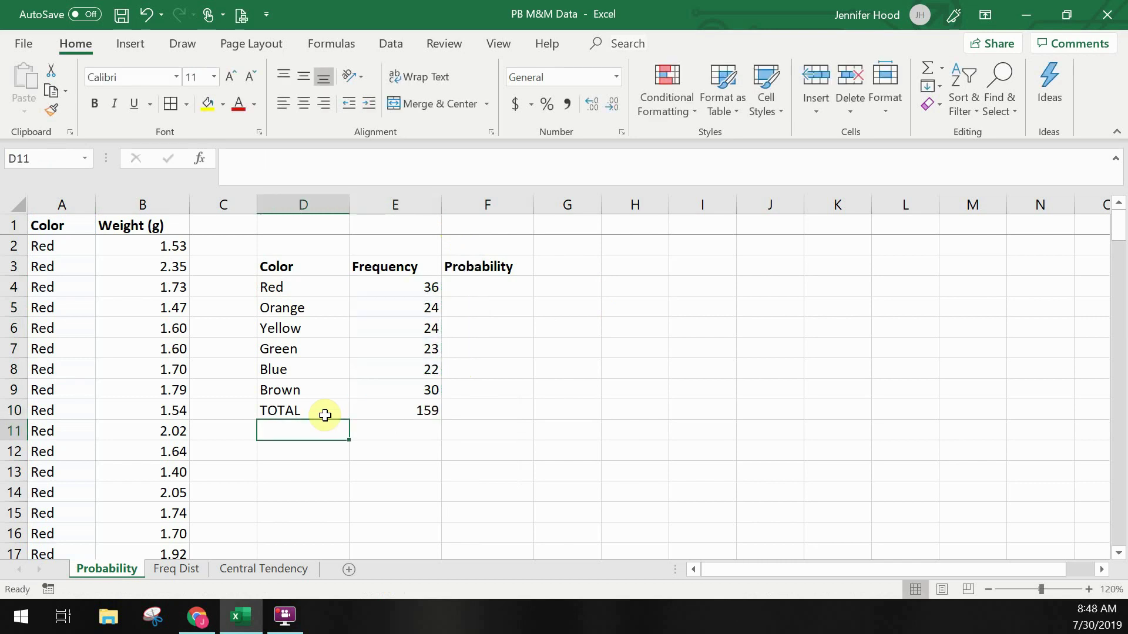
left_click(376, 451)
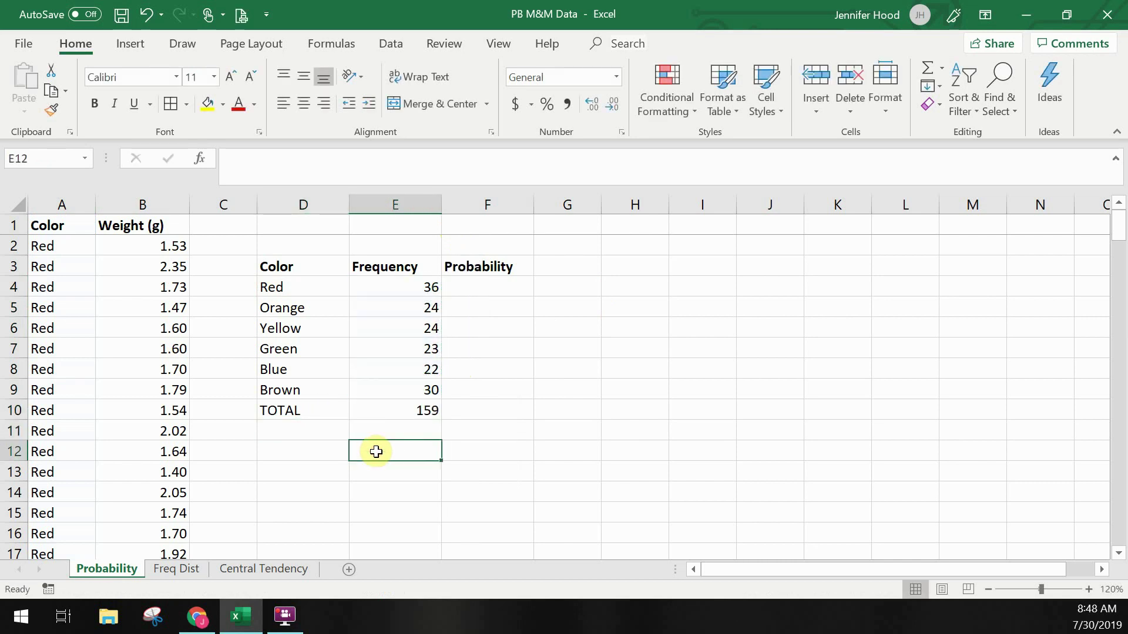
key("Left")
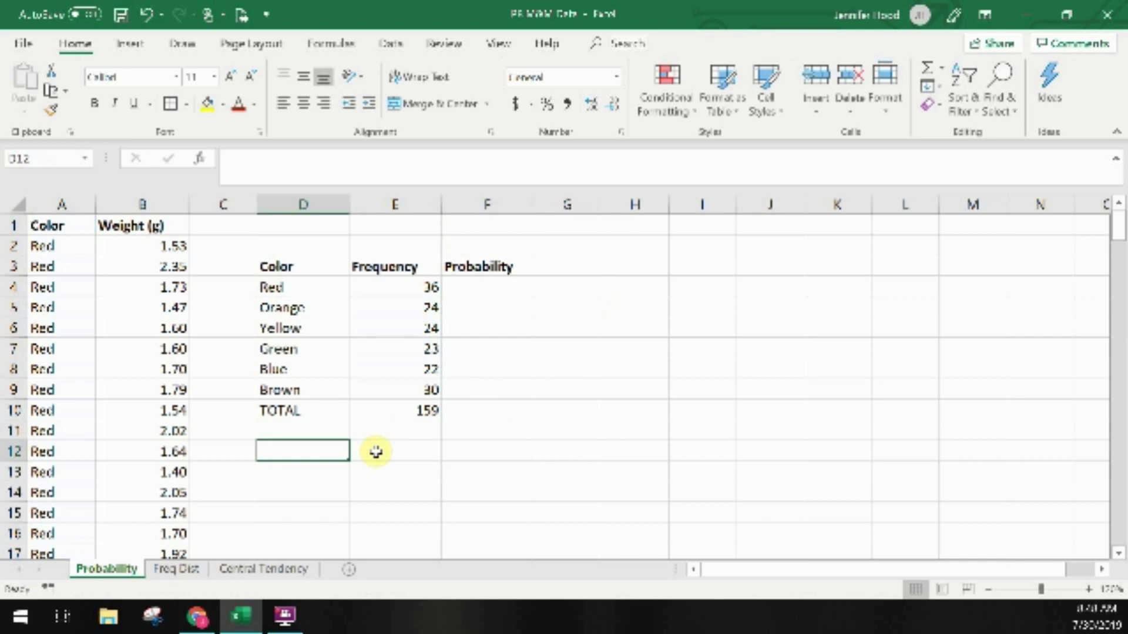
left_click(502, 287)
Enter =E4/$E$10 in F4 so Red's probability reads 0.226415094.
type("=")
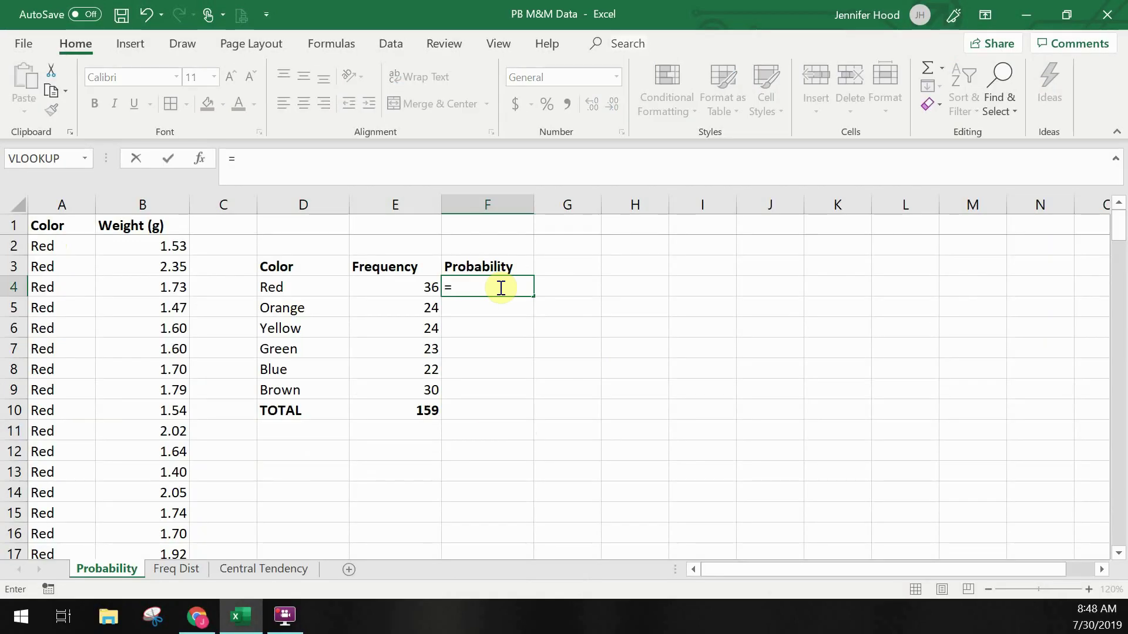
left_click(420, 283)
type("/")
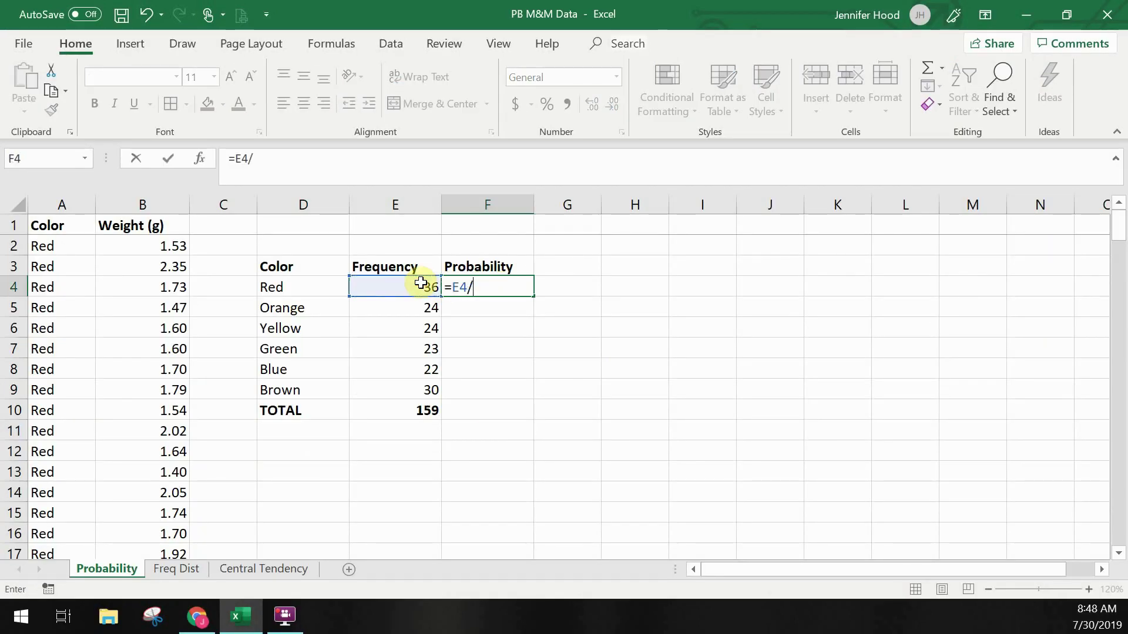
left_click(398, 408)
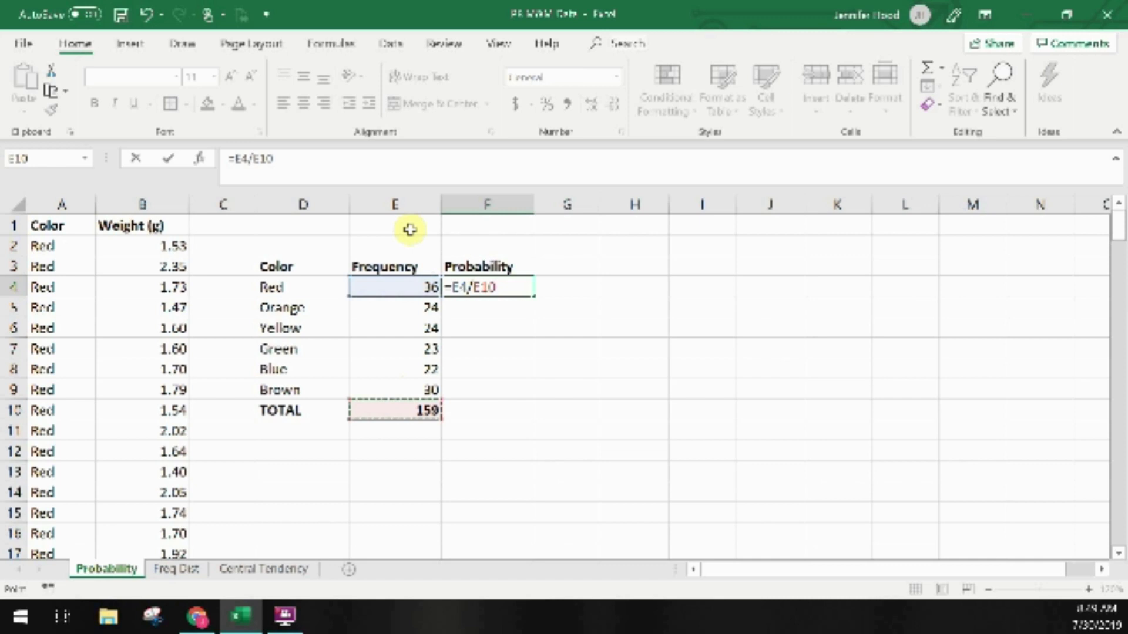
left_click(476, 287)
type("$")
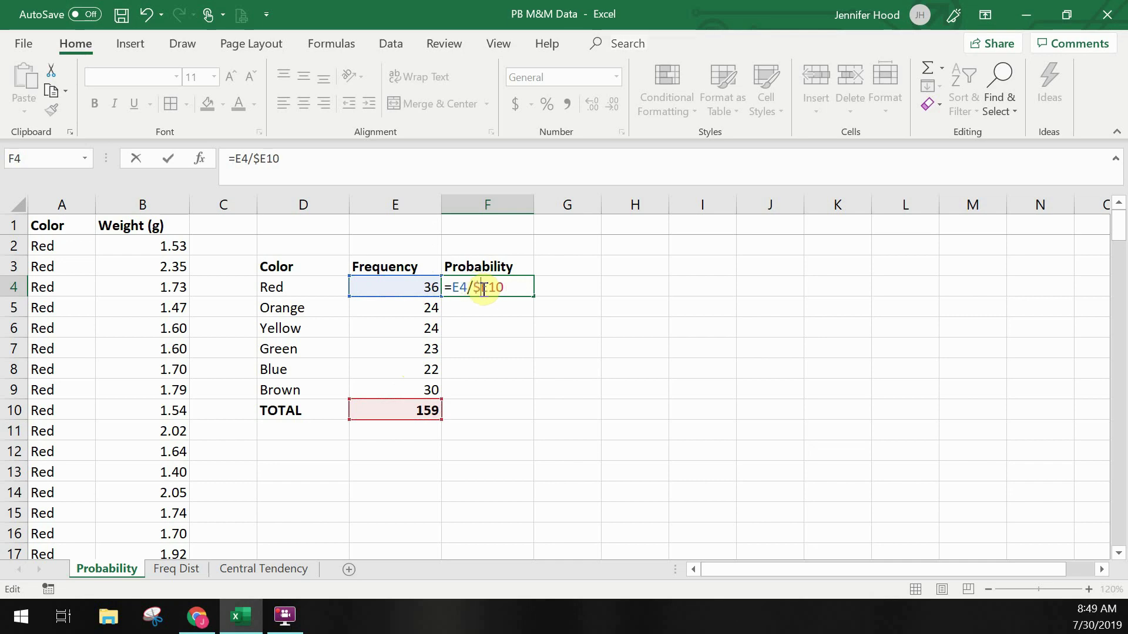
left_click(490, 288)
type("$")
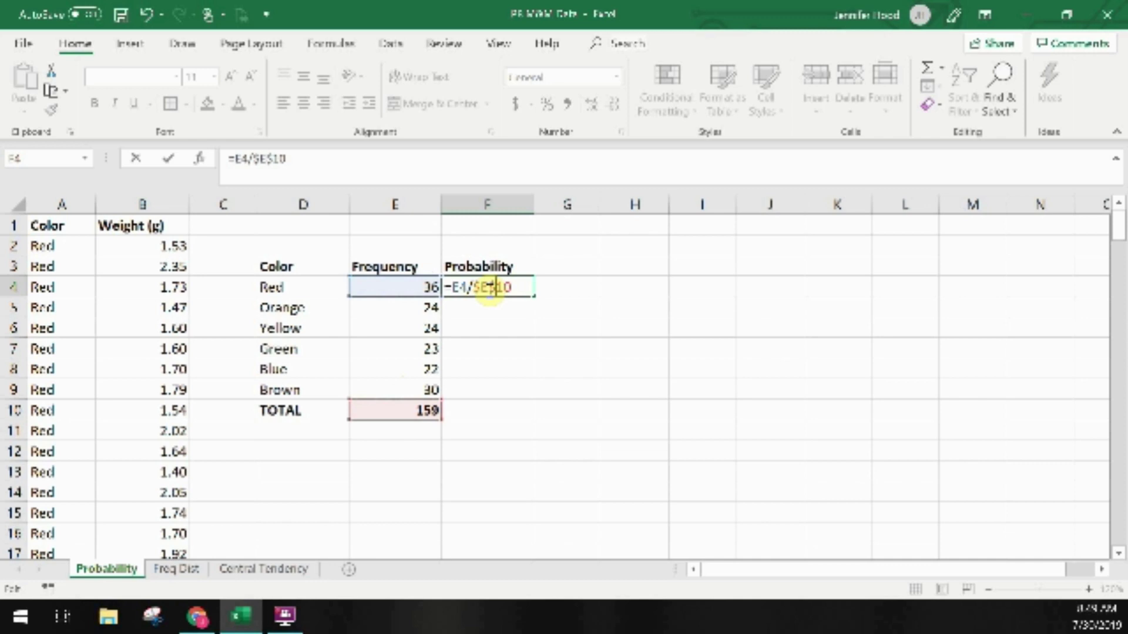
key("Return")
Round Red's probability to two decimals and fill it down to Brown in F9.
left_click(488, 291)
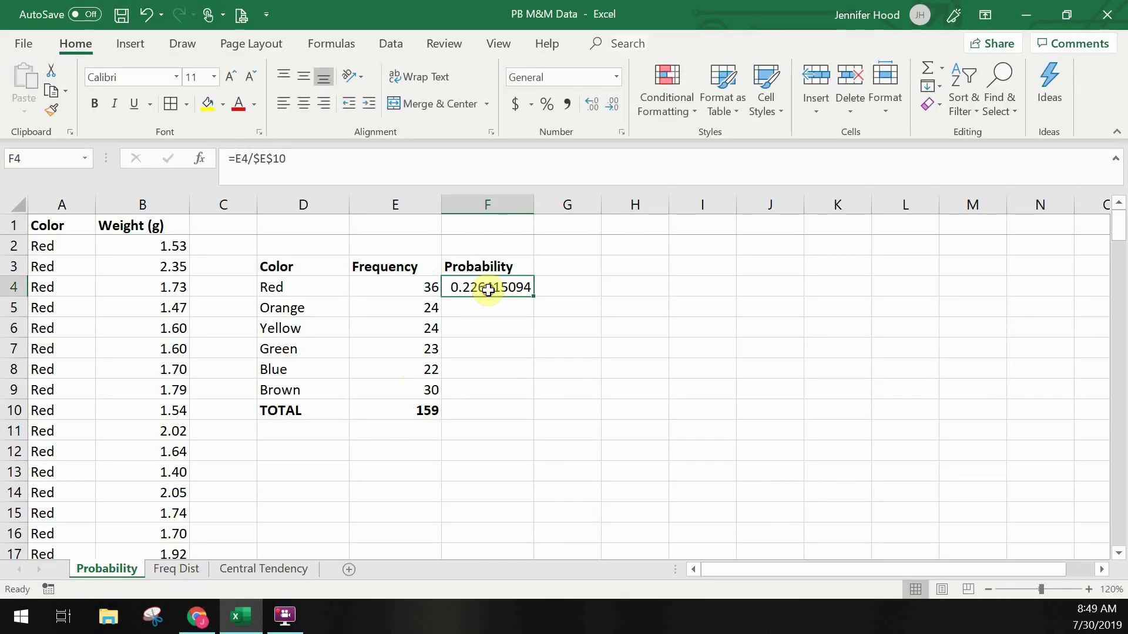
left_click(614, 105)
left_click(613, 106)
left_click(613, 106)
left_click(613, 106)
left_click(613, 106)
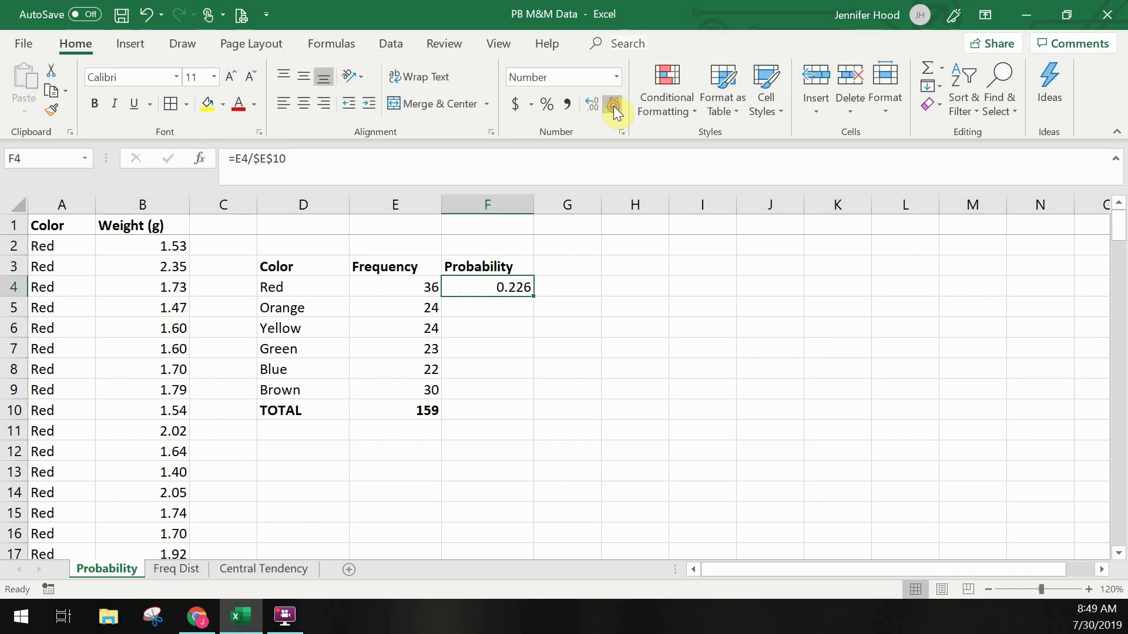
left_click(614, 106)
left_click_drag(534, 295, 513, 403)
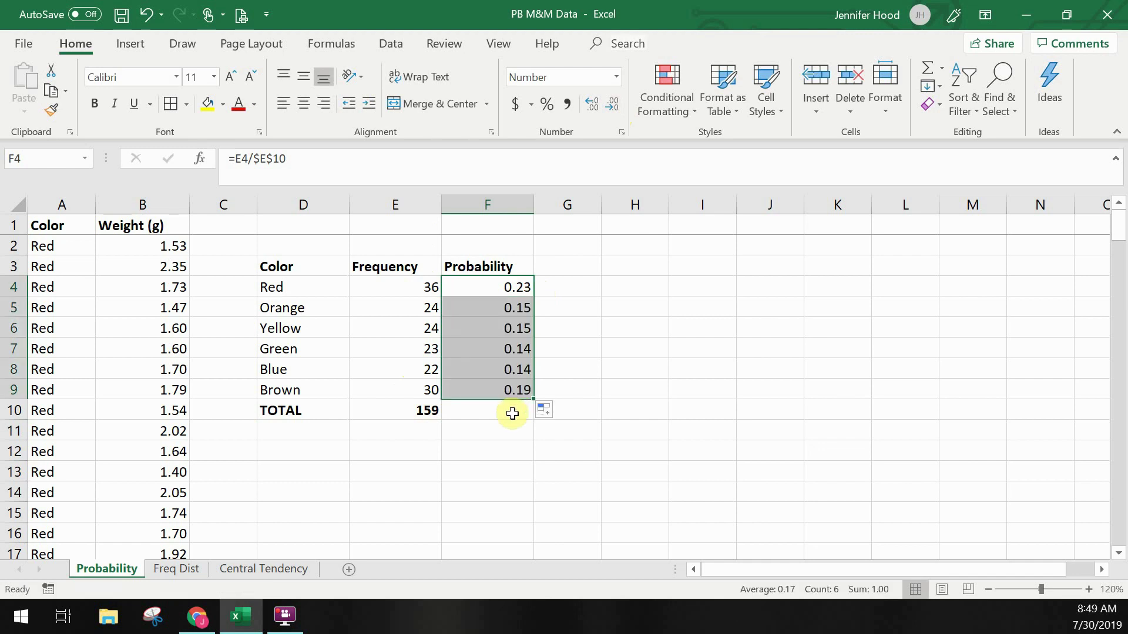
Enter =SUM(F4:F9) in F10, showing 1.00, and make it bold.
left_click(512, 414)
type("=sum(")
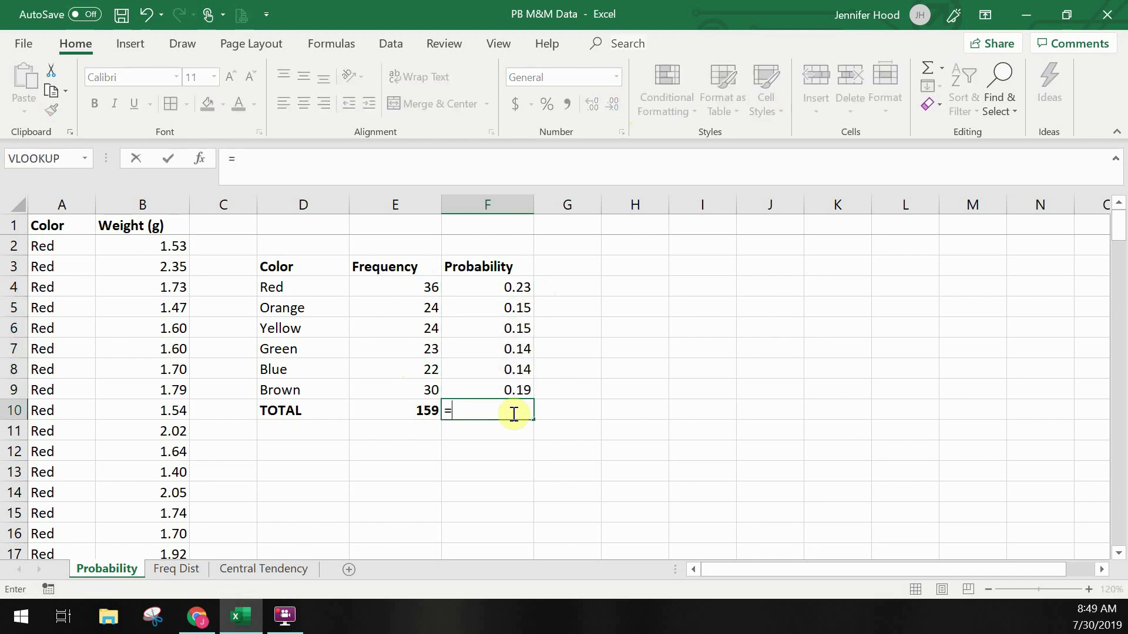
key("Up")
key("shift+Up")
key("shift+Up")
key("shift+Up")
key("shift+Up")
key("shift+Up")
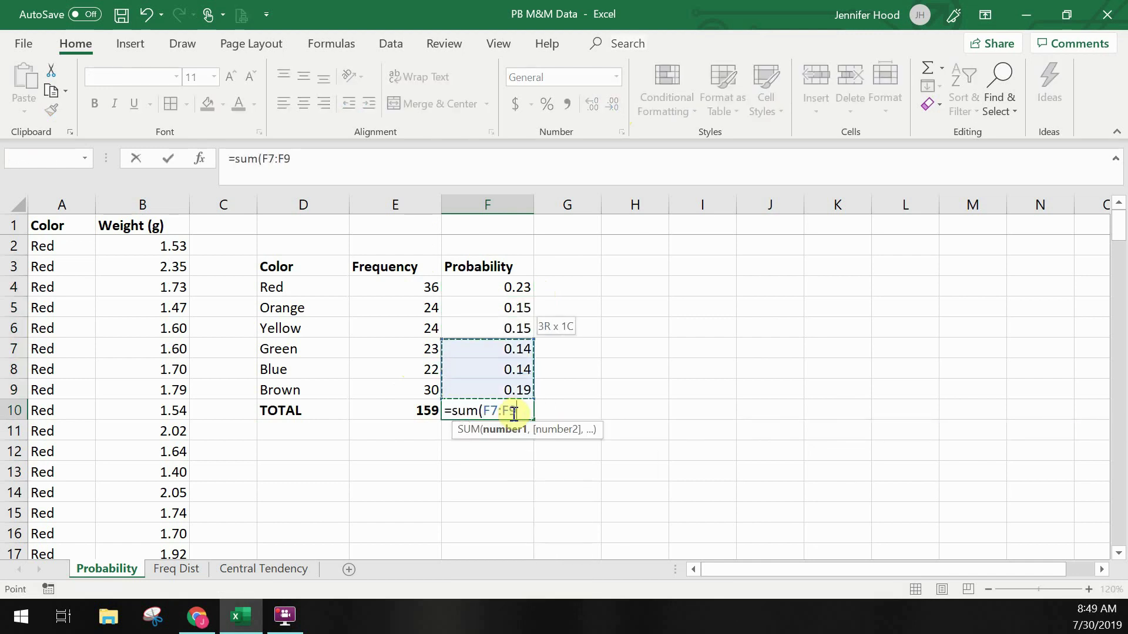
key("Return")
left_click(513, 413)
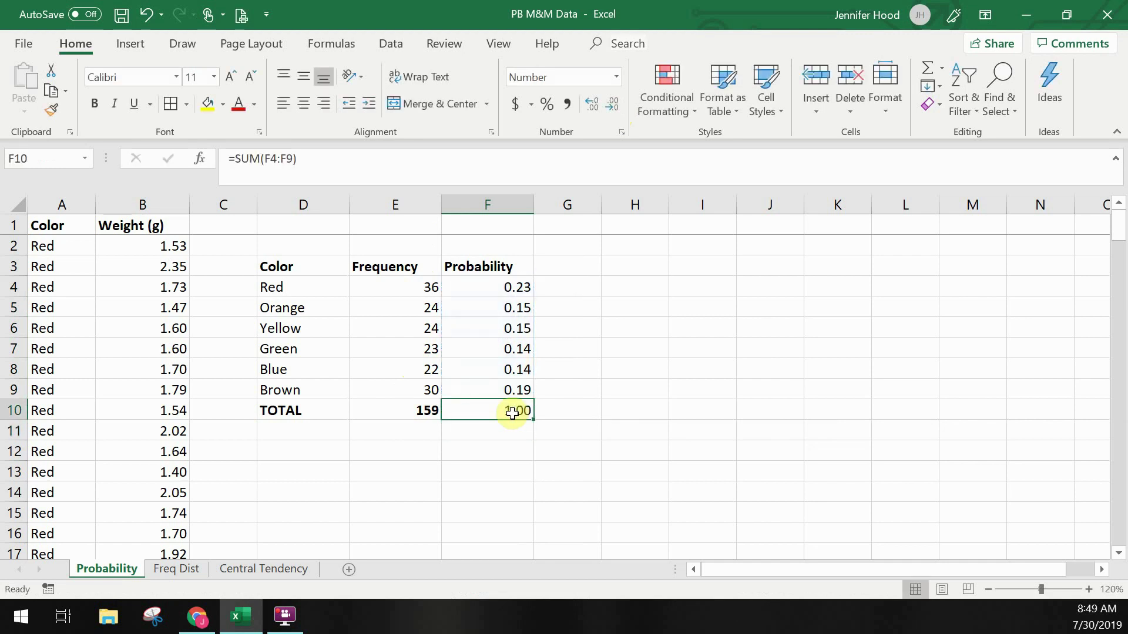
key("ctrl+b")
left_click_drag(514, 390, 313, 263)
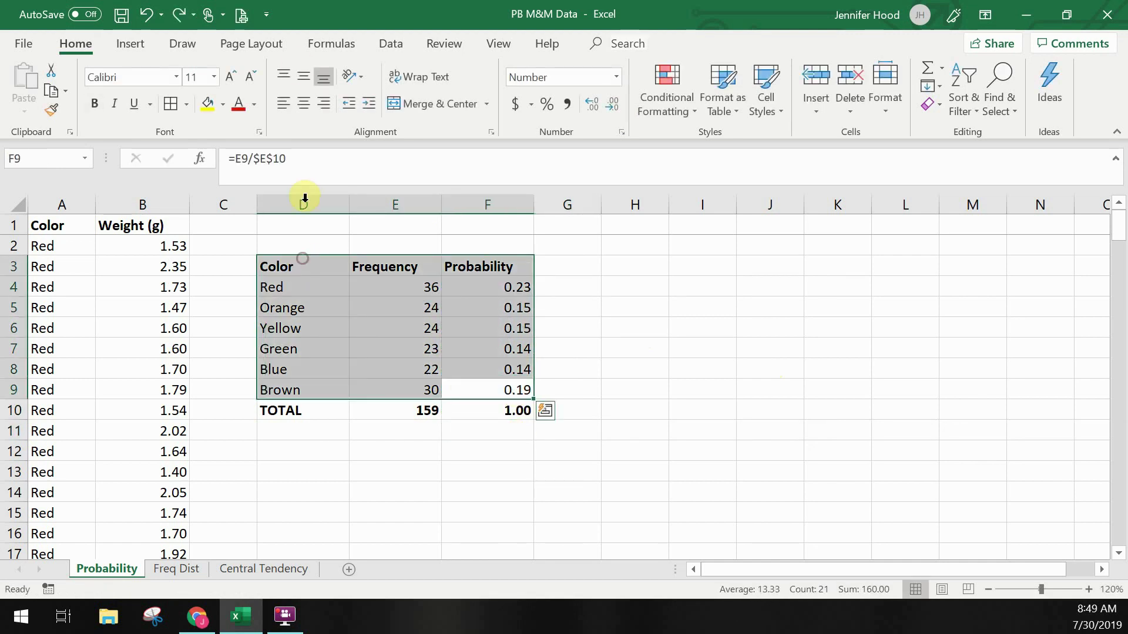
Insert a clustered column chart, delete its Frequency series, and move it beside the table.
left_click(130, 42)
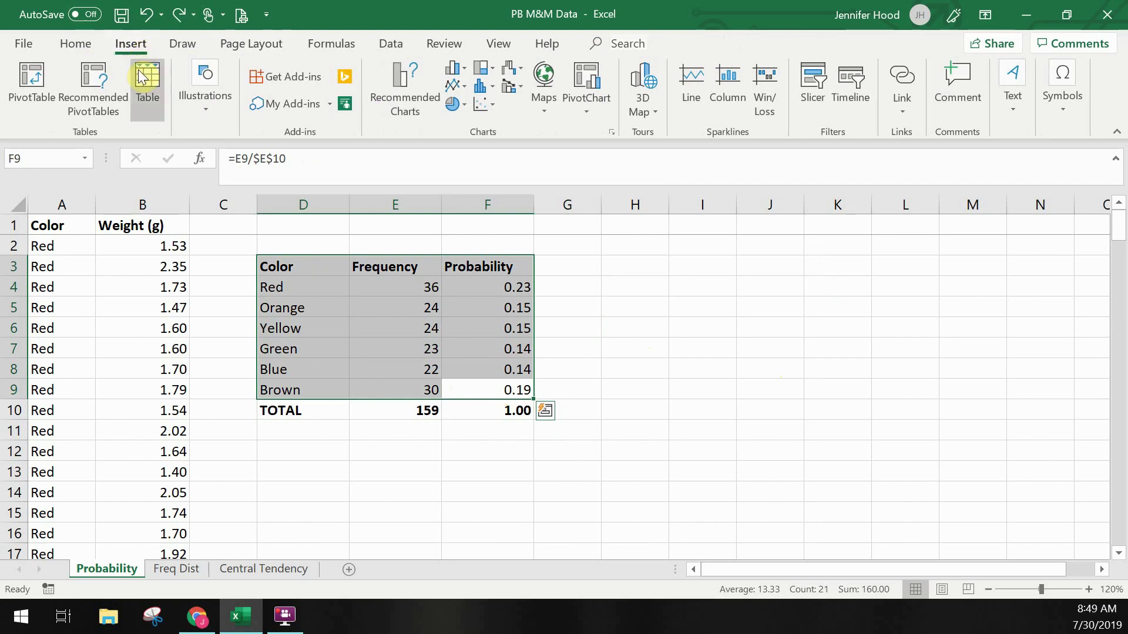
left_click(464, 69)
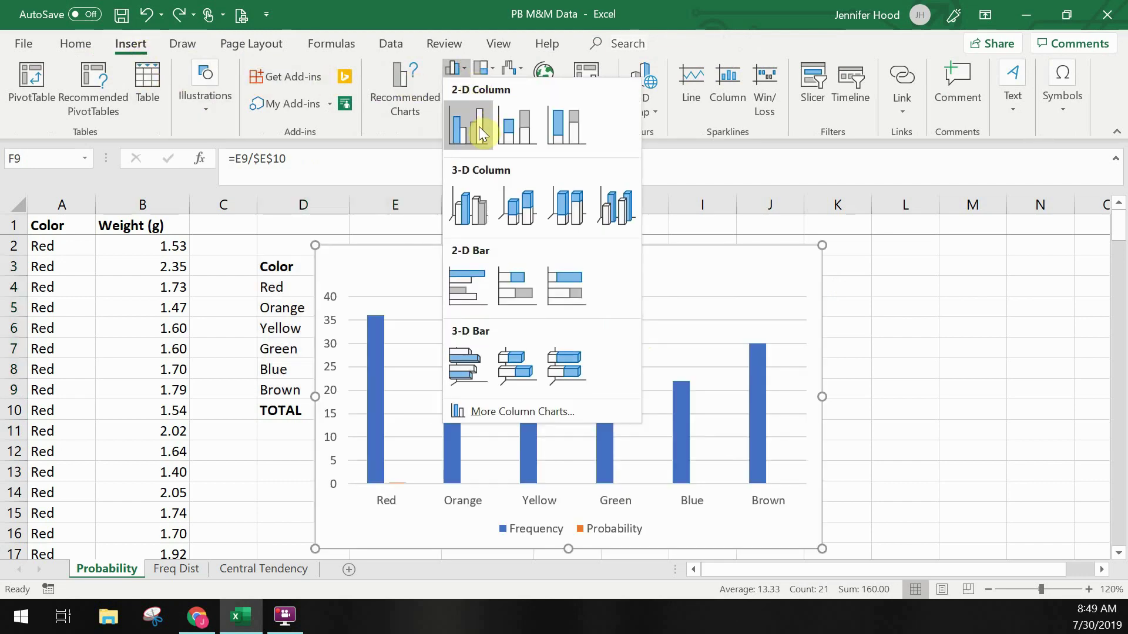
left_click(479, 127)
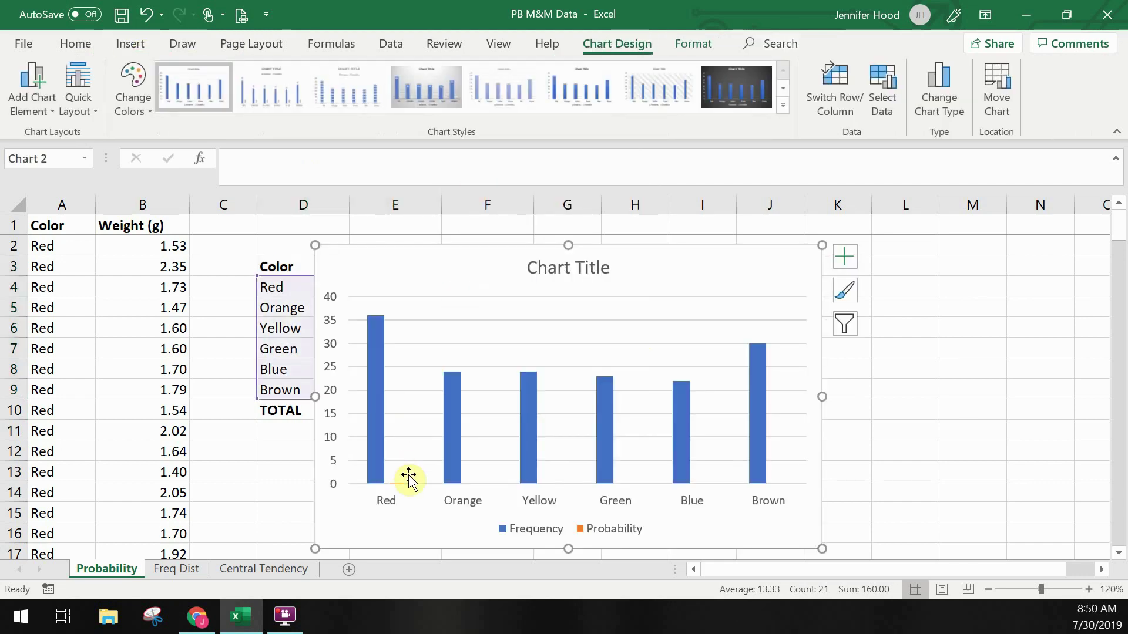
left_click(382, 438)
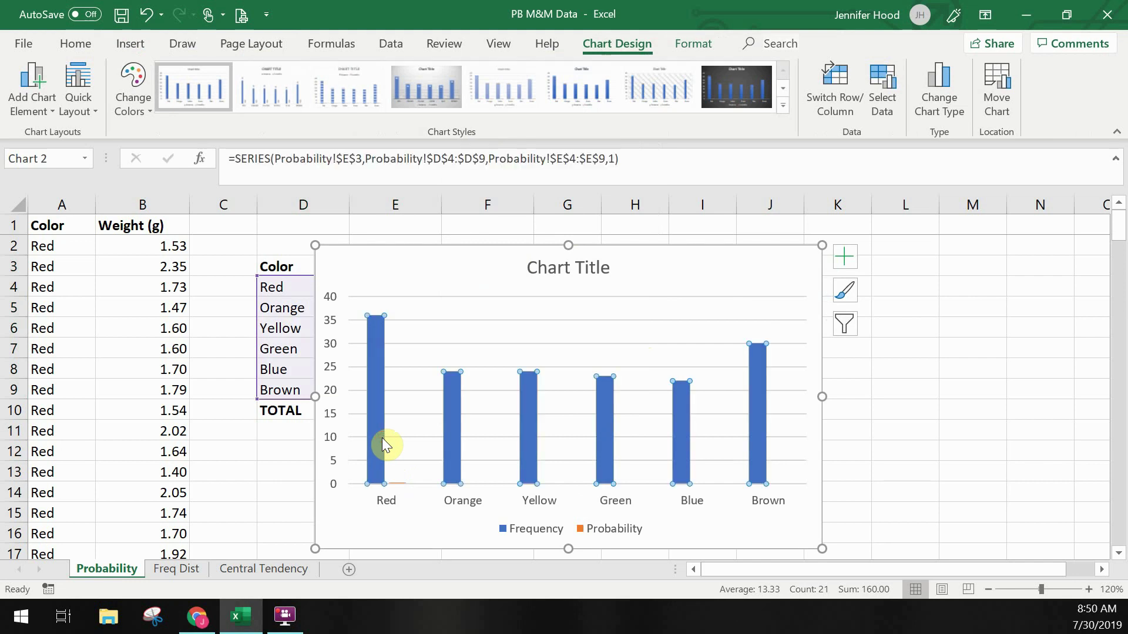
key("Delete")
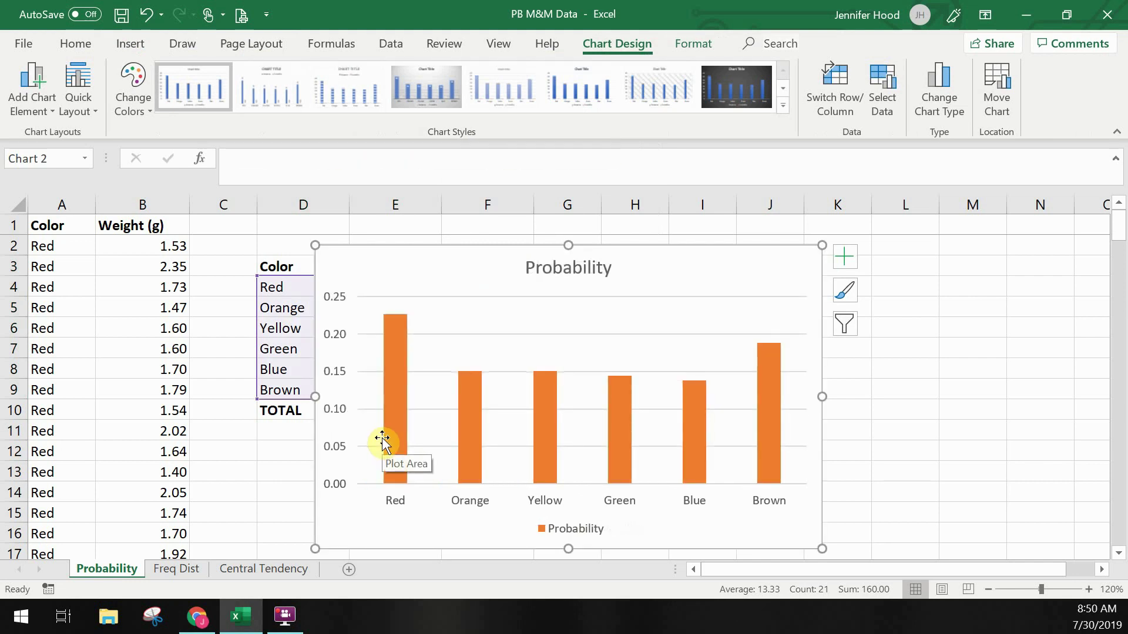
left_click_drag(423, 262, 647, 259)
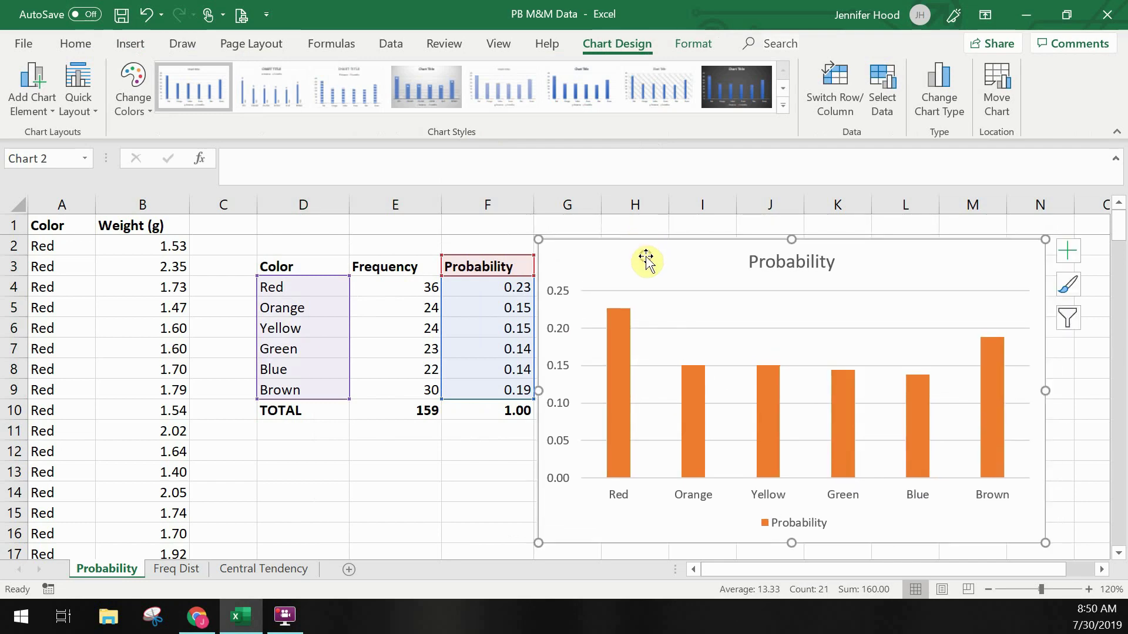
left_click(1080, 404)
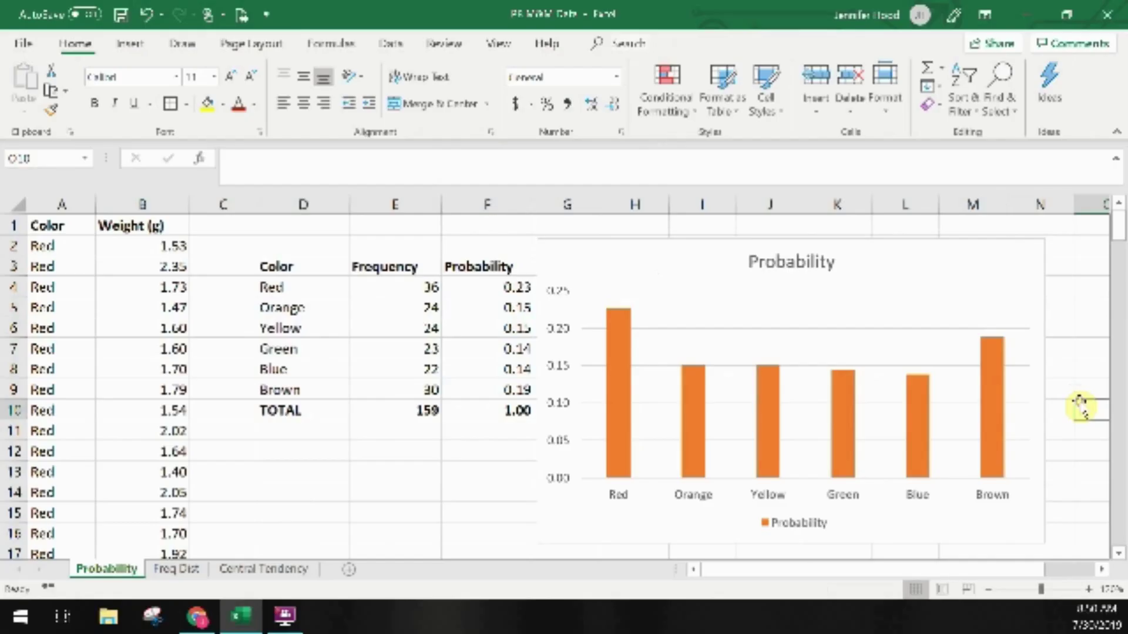